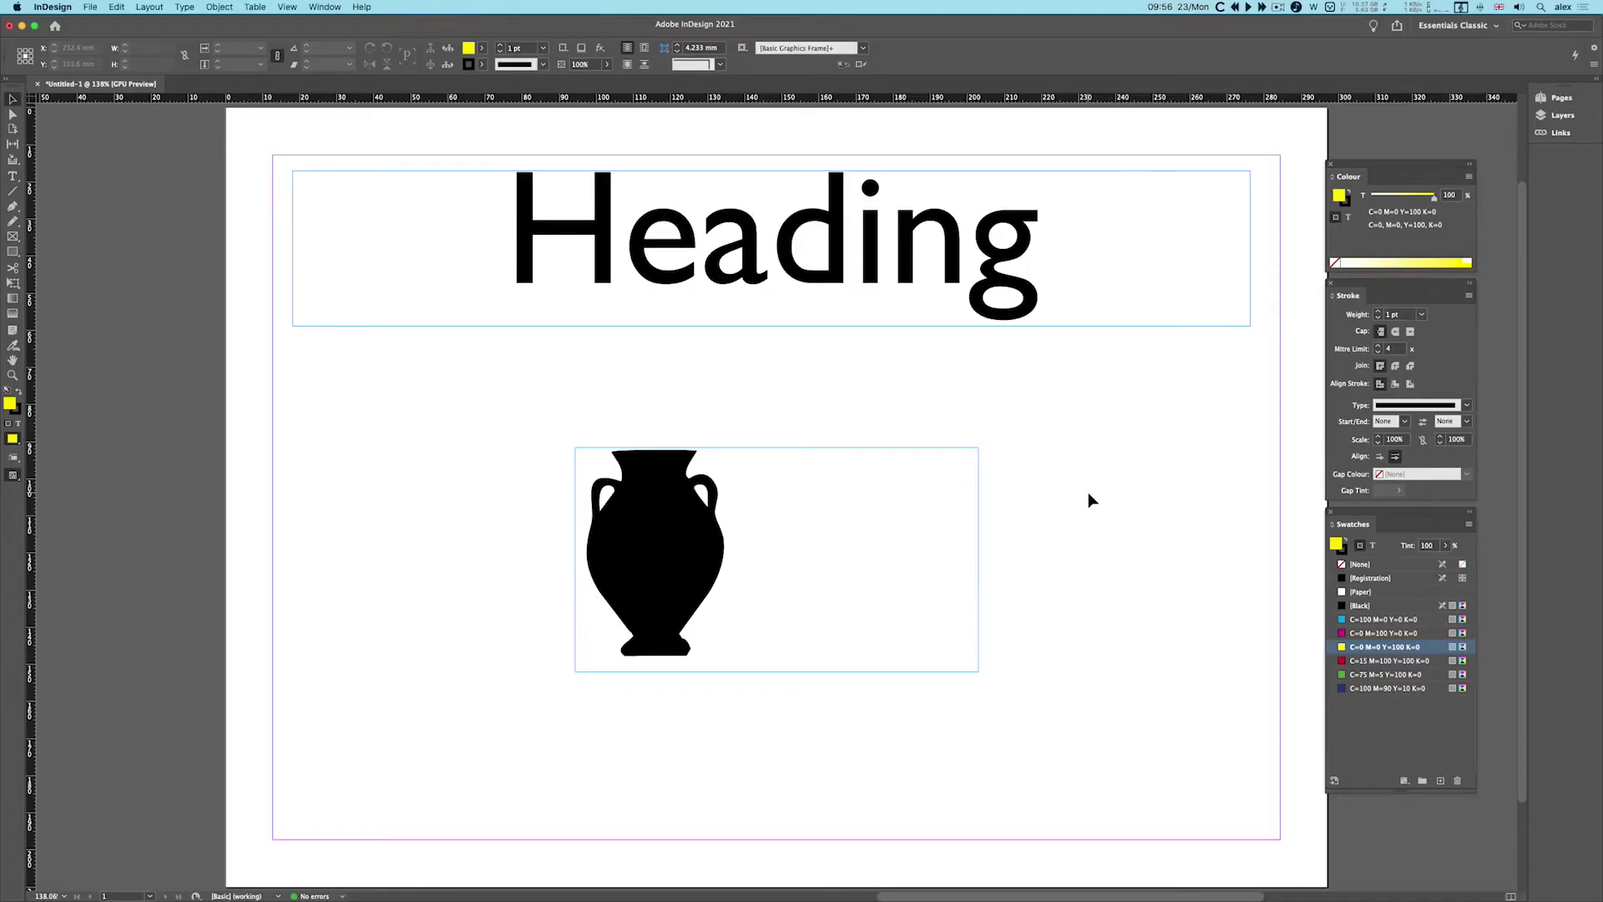
Float the Colour, Stroke and Swatches panels as one stacked group beside the page.
left_click(919, 253)
left_click(659, 553)
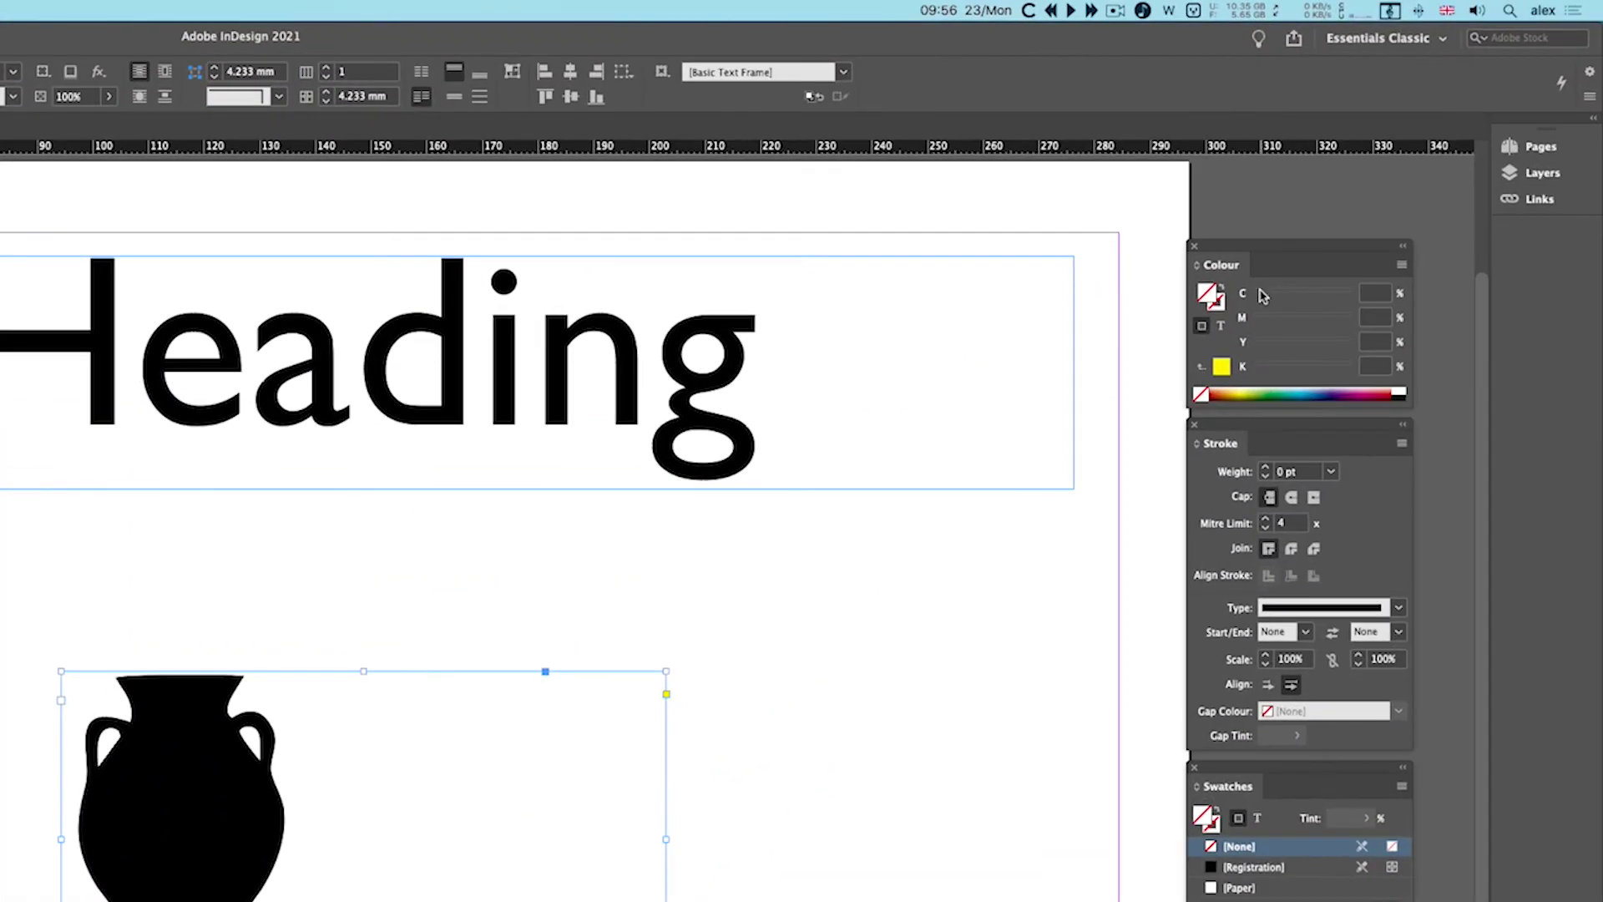
left_click_drag(1378, 177, 1360, 164)
left_click_drag(1292, 430, 1244, 402)
left_click_drag(1331, 782, 1288, 753)
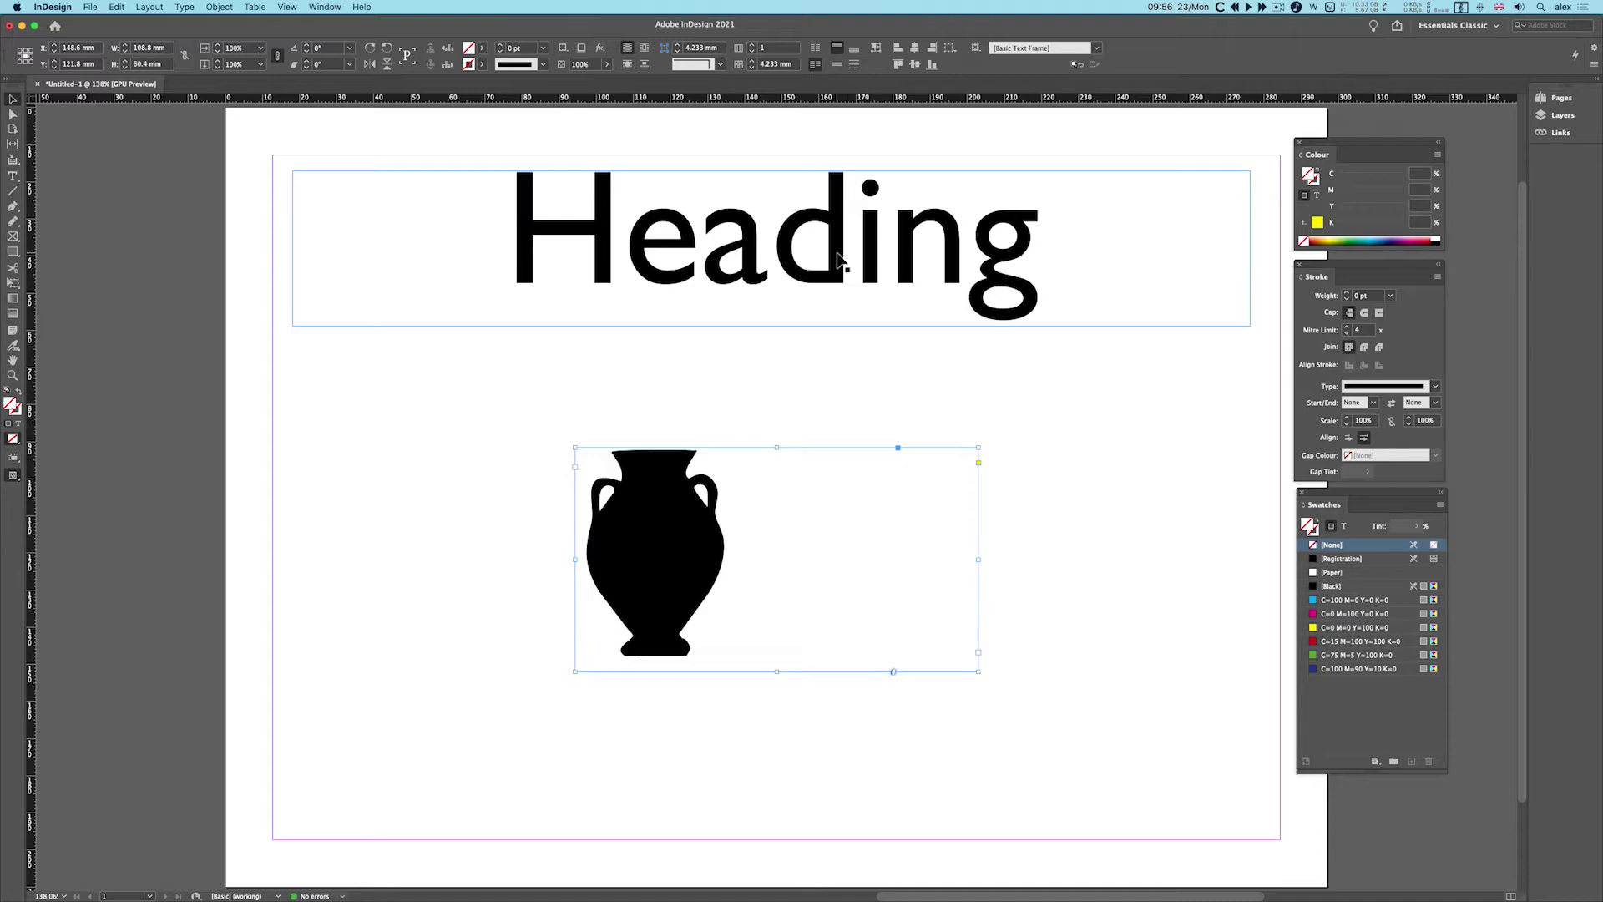
For the selected Heading frame, make colour apply to the text and display it in RGB.
left_click(868, 262)
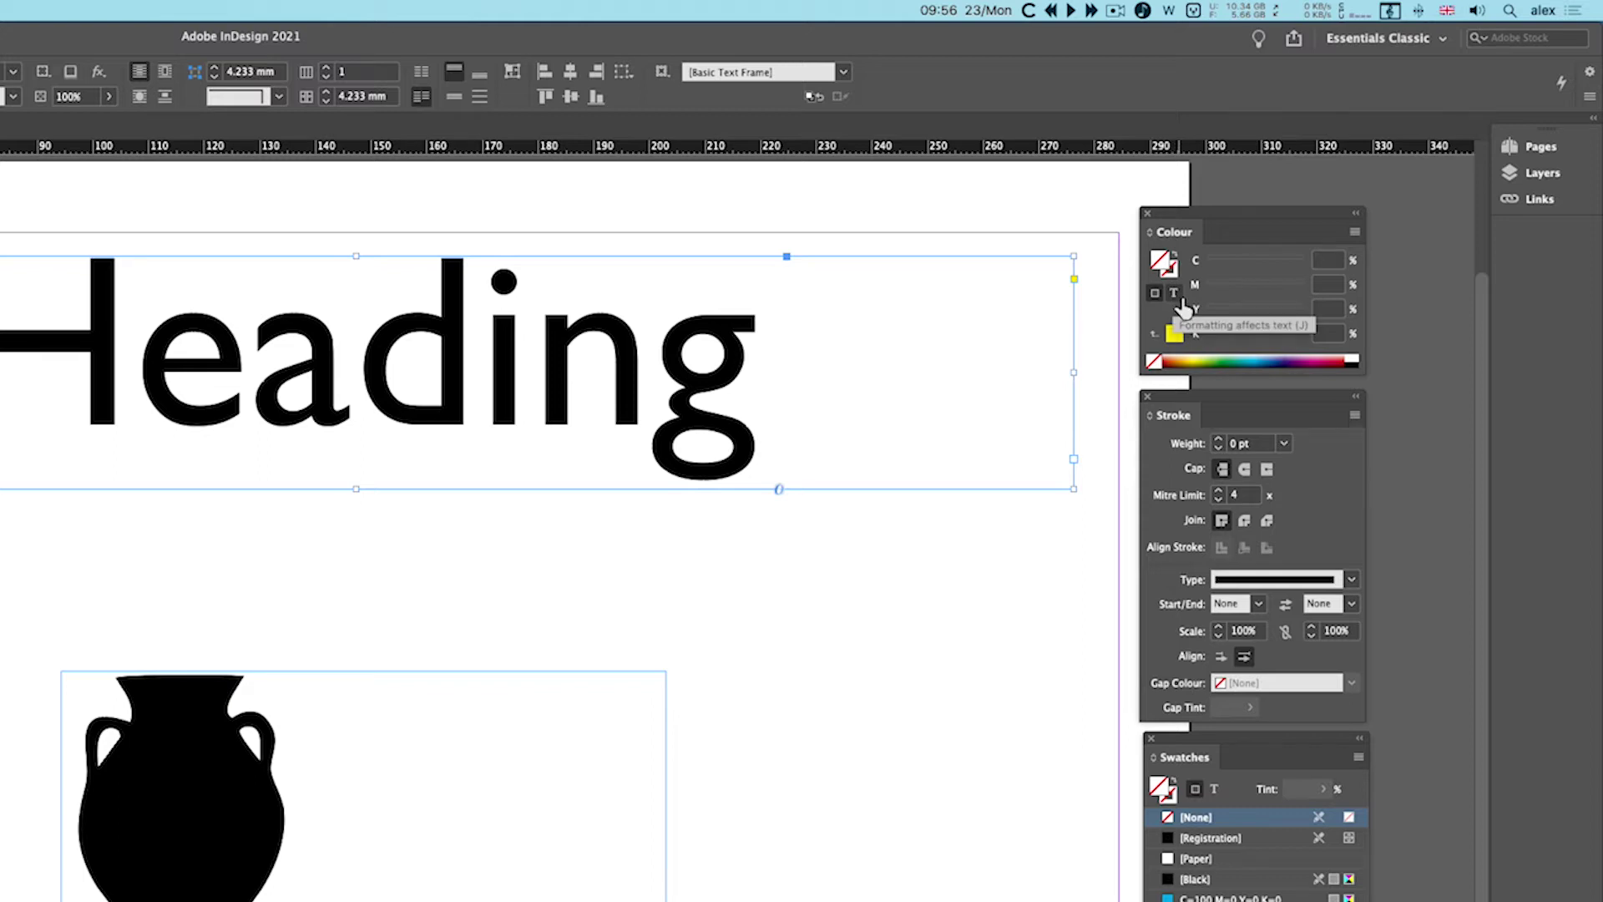
left_click(1178, 294)
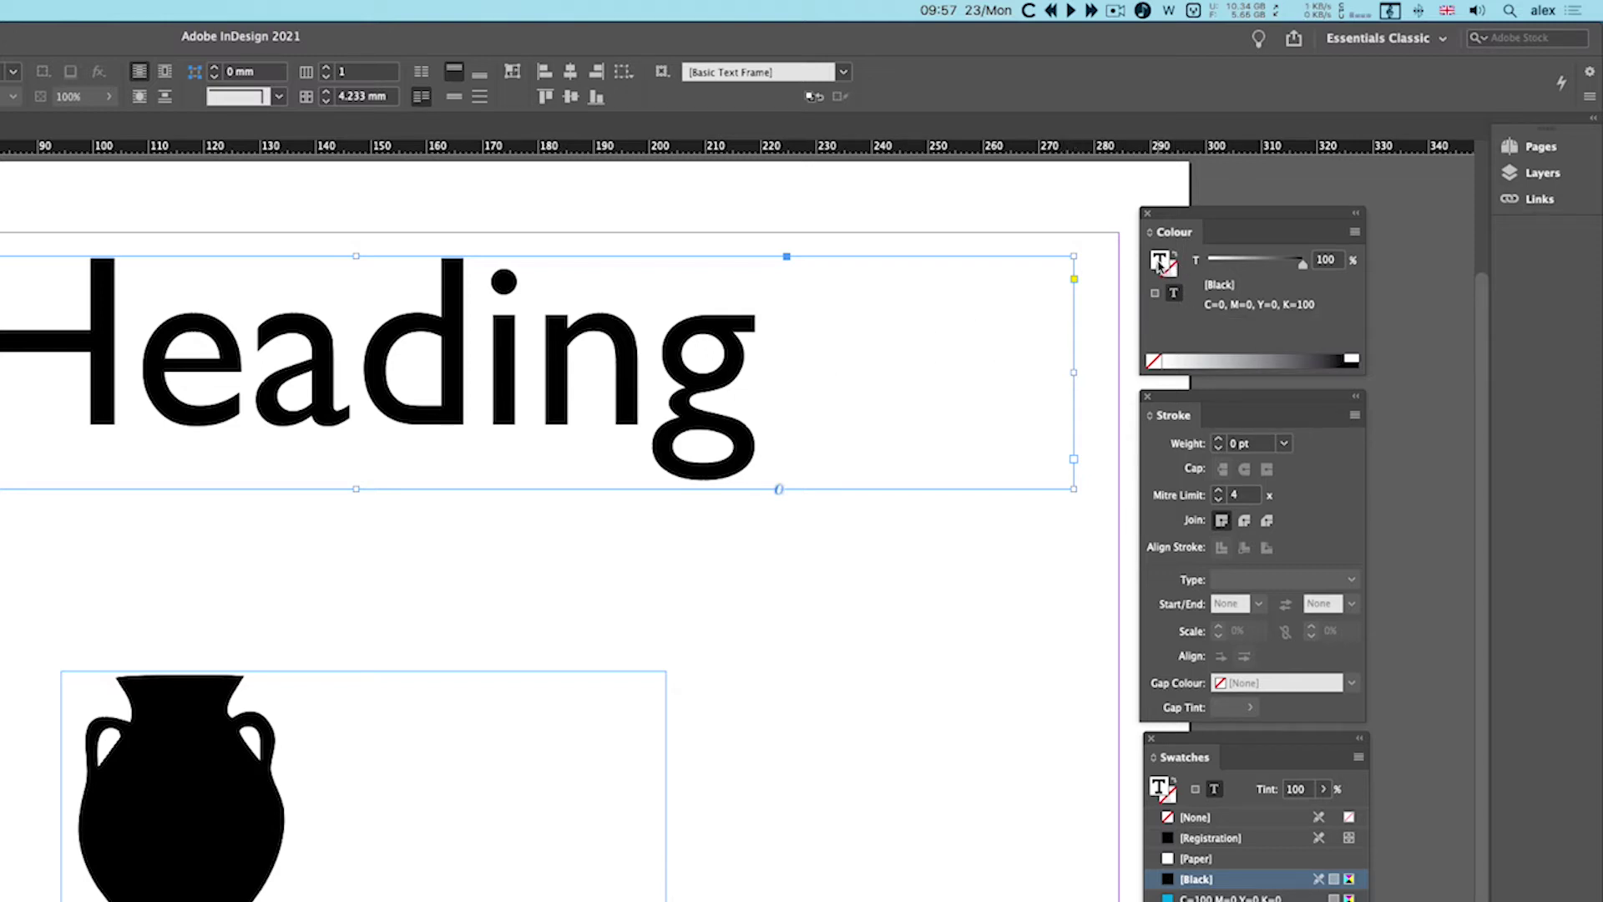
left_click(1354, 232)
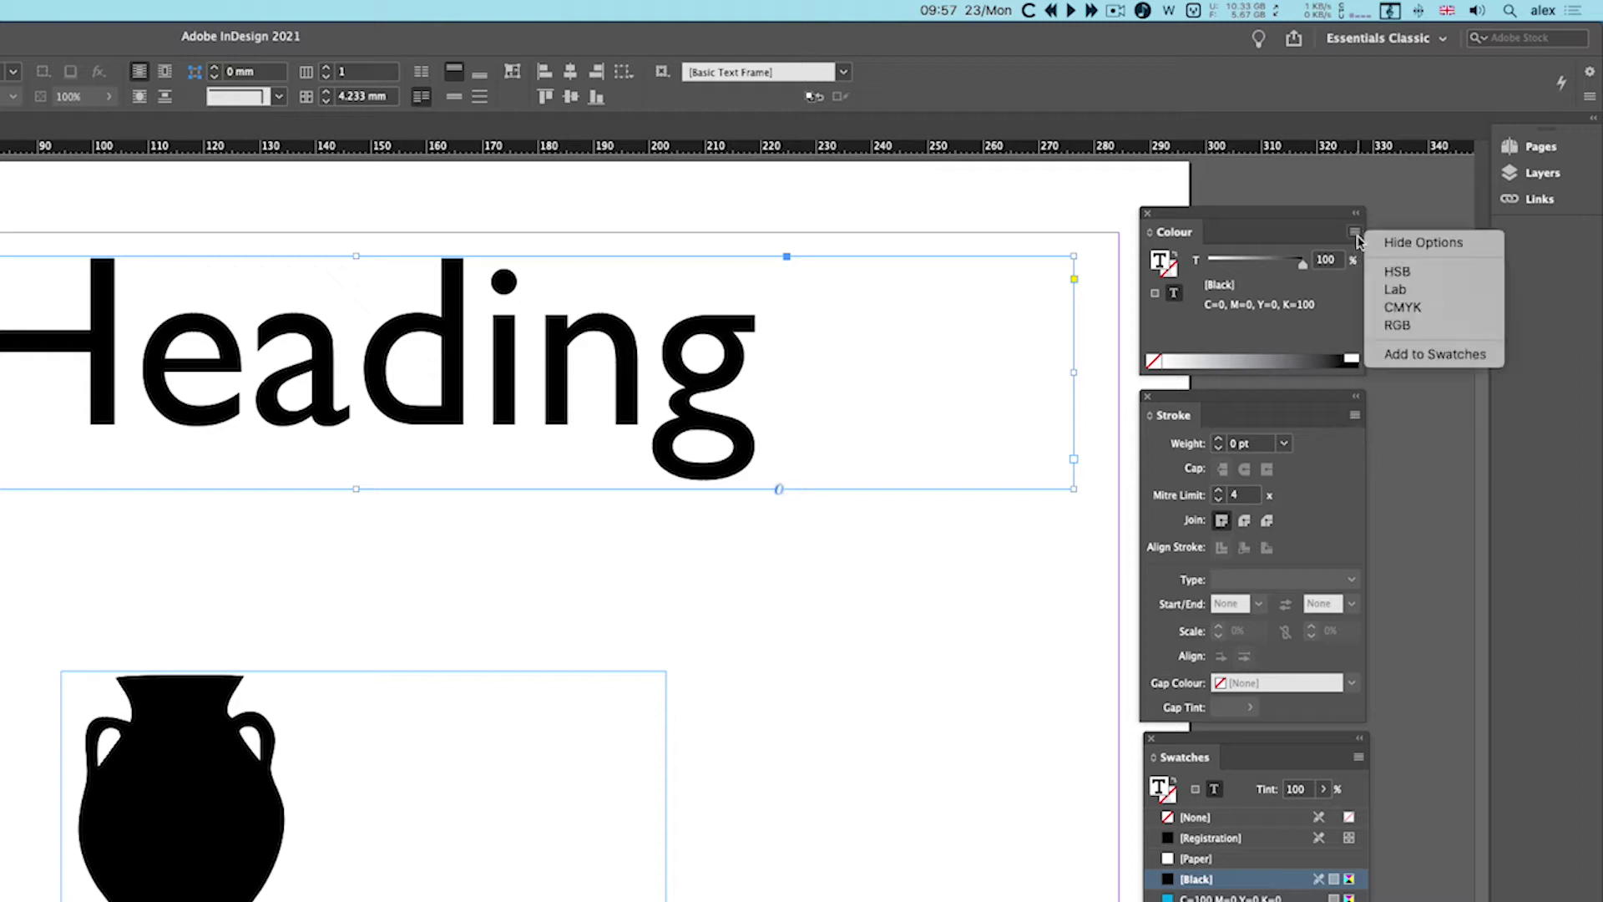
left_click(1399, 325)
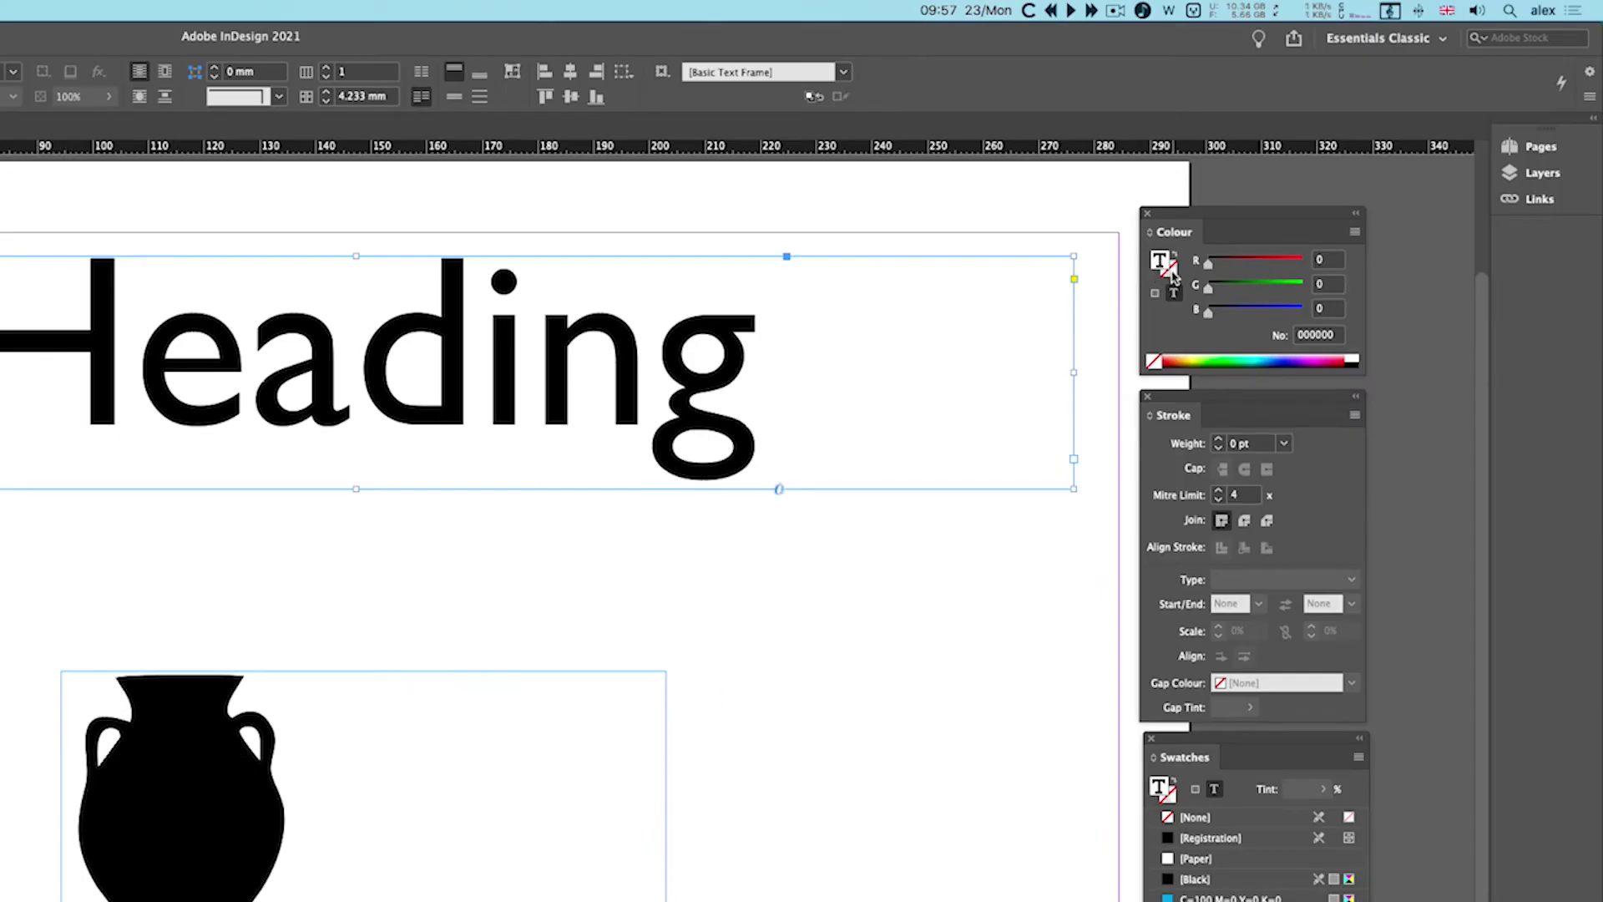
left_click(1171, 270)
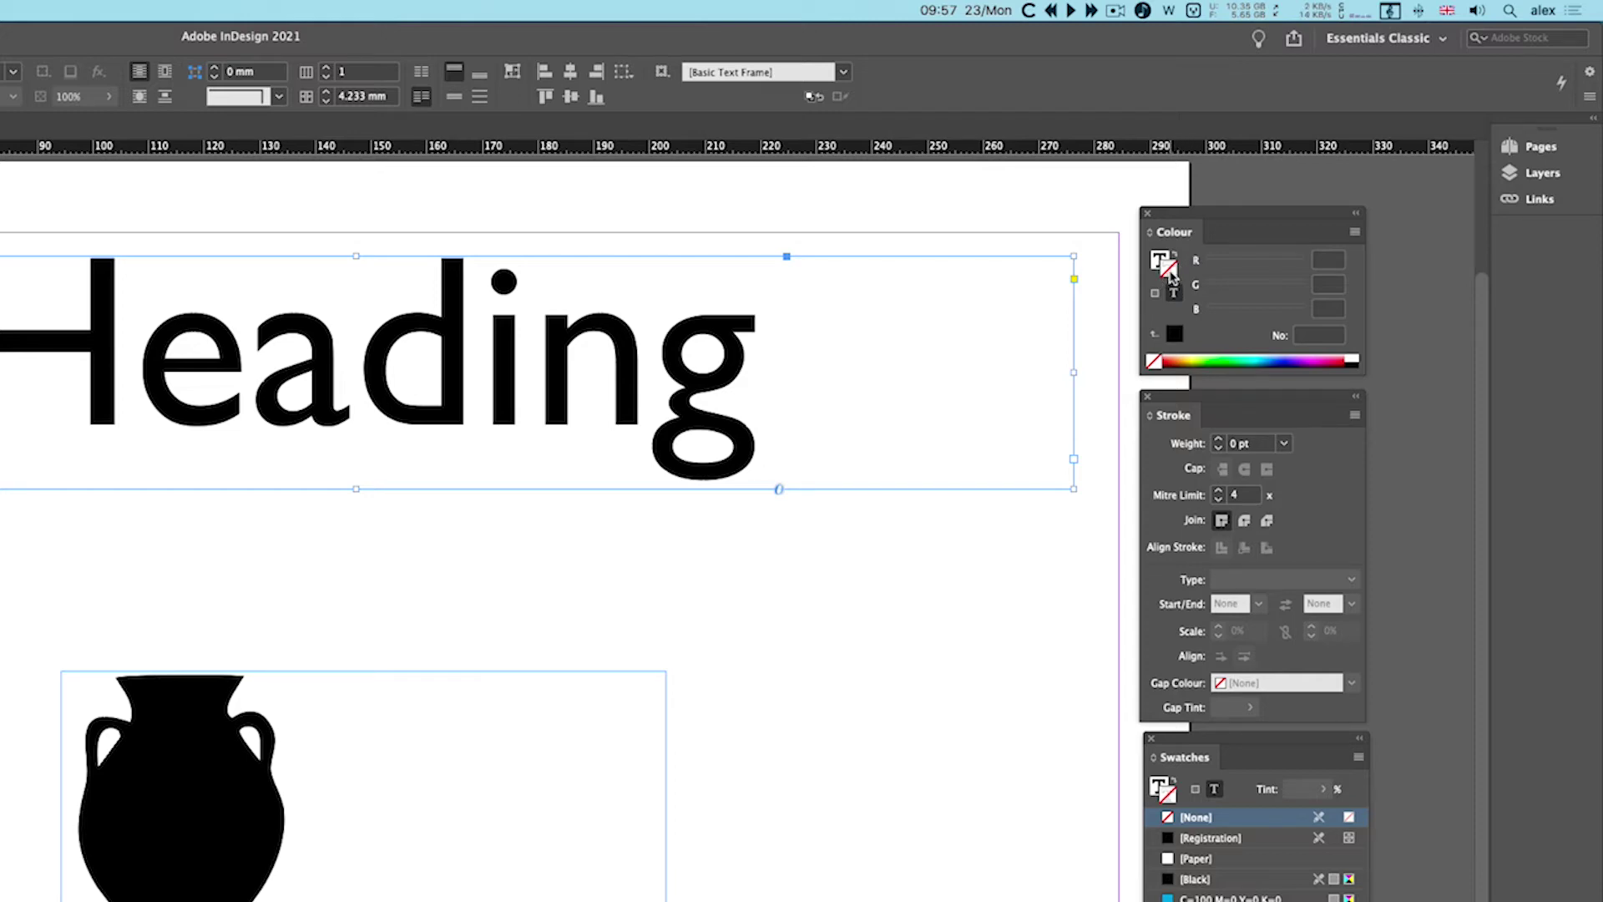
Fill the Heading text cyan, yellow, magenta and red in turn, ending on green (C=75 M=5 Y=100 K=0).
left_click(1160, 260)
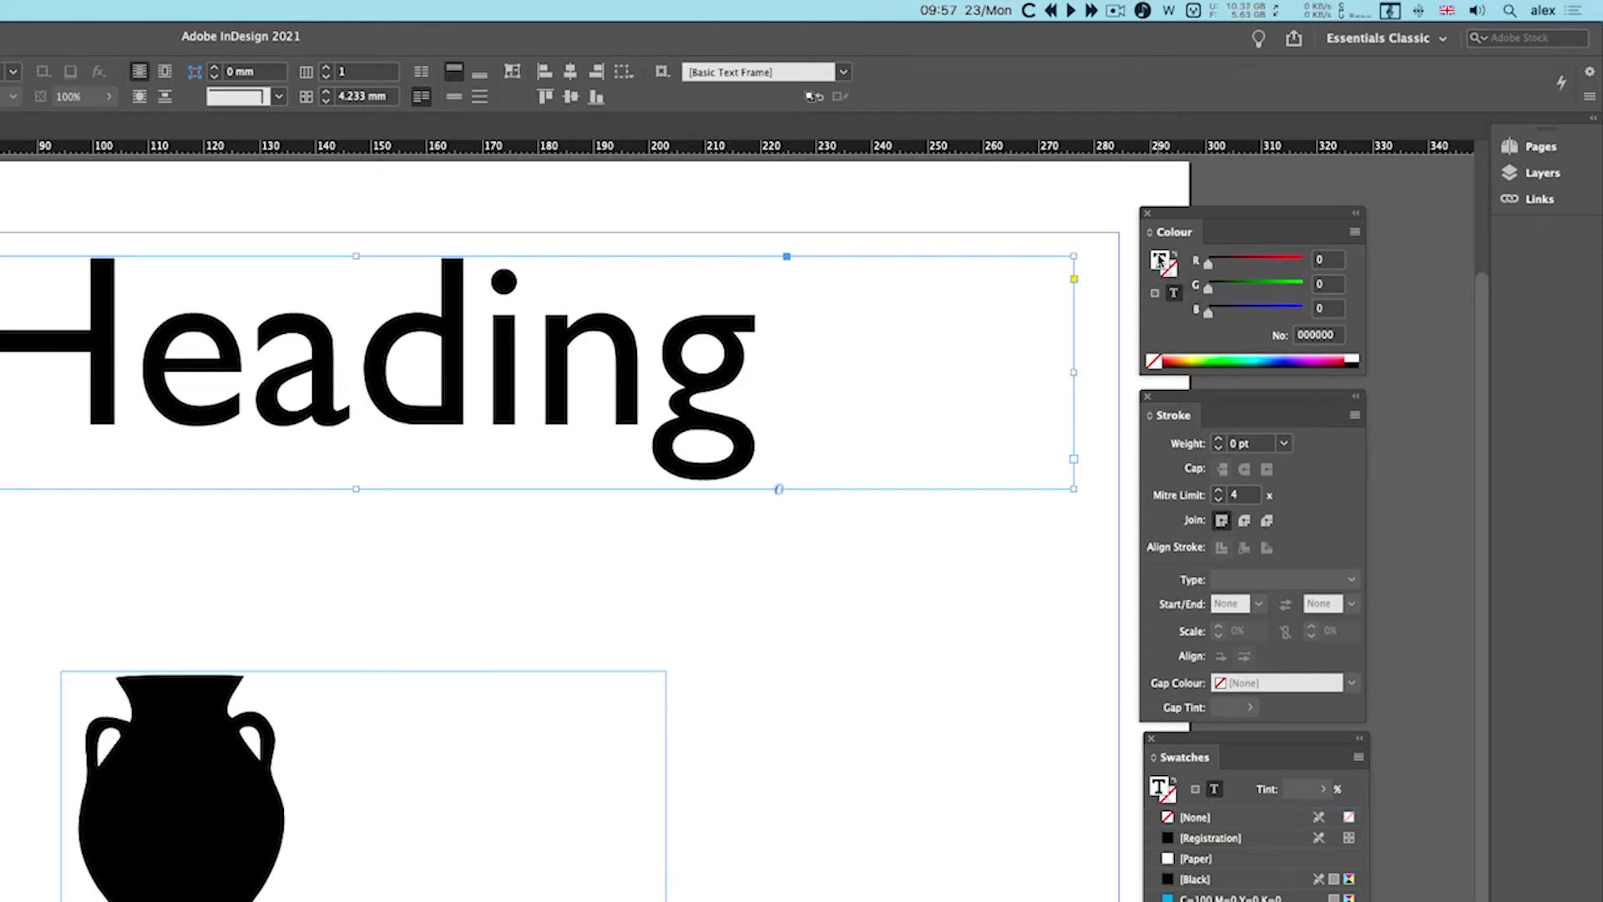
left_click(1261, 359)
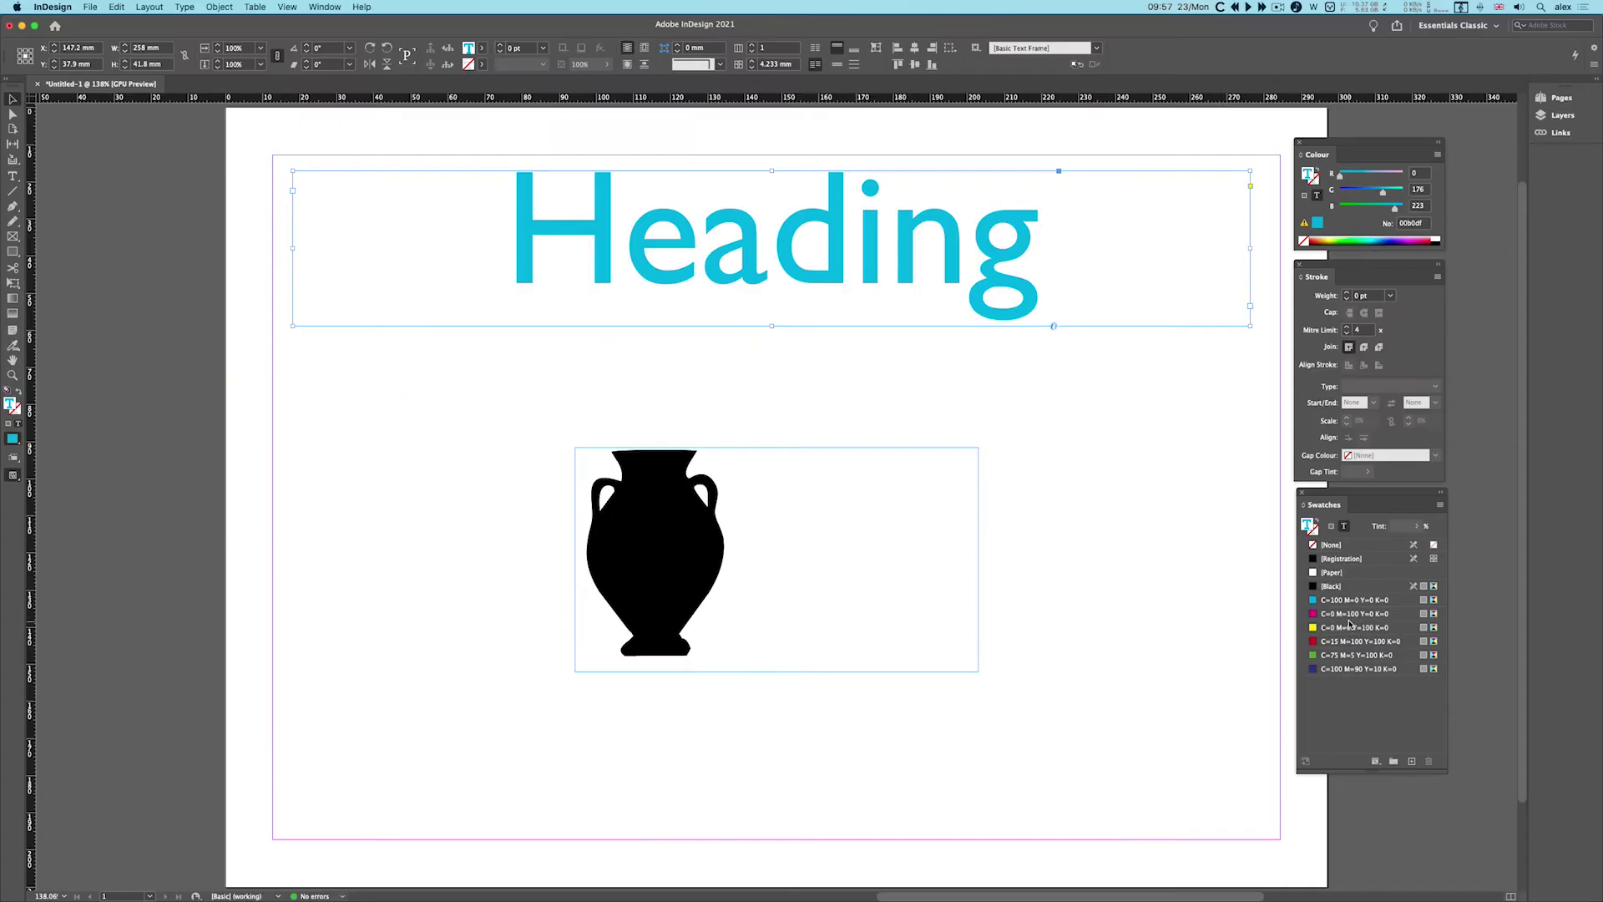
left_click(1350, 626)
left_click(1347, 613)
left_click(1352, 641)
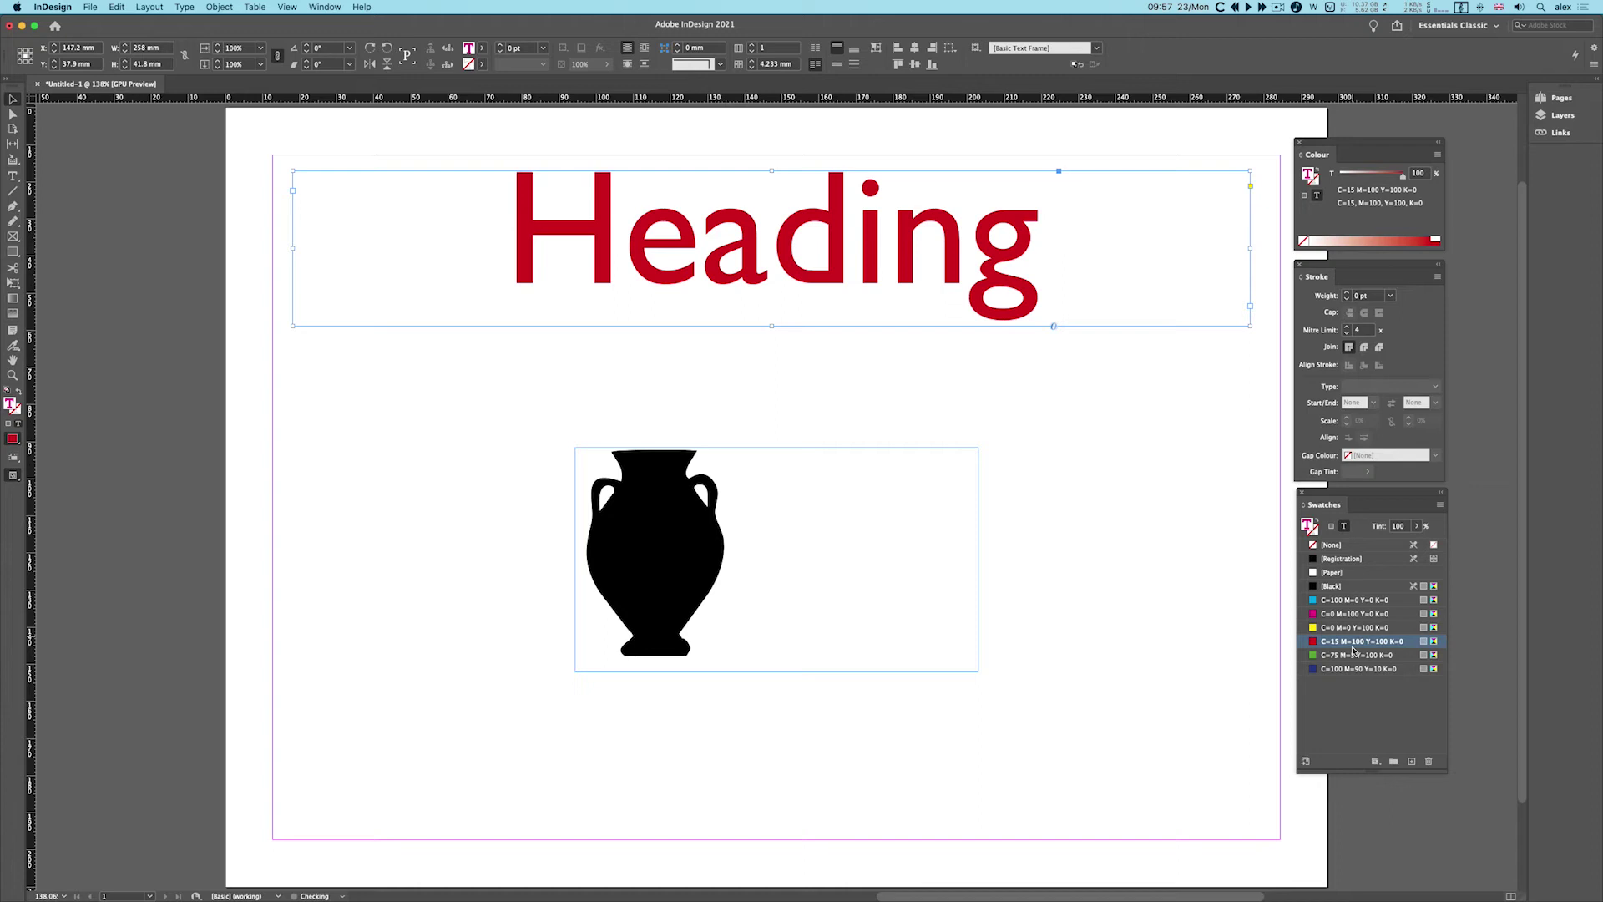
left_click(1352, 655)
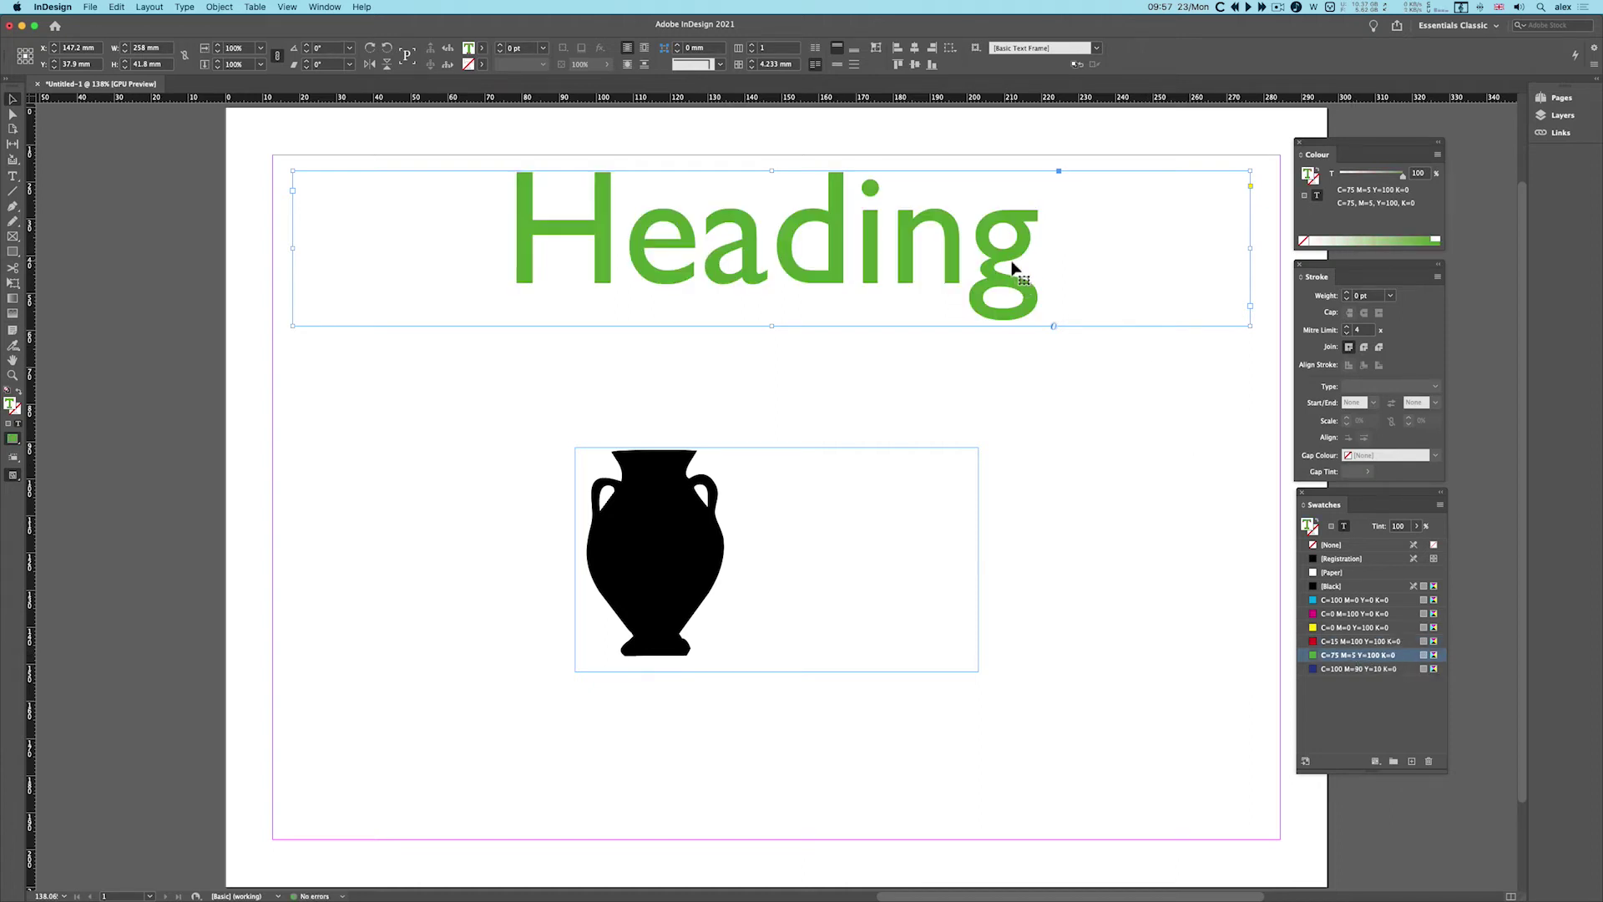
Colour the letter 'd' of Heading blue using the RGB spectrum.
double_click(790, 248)
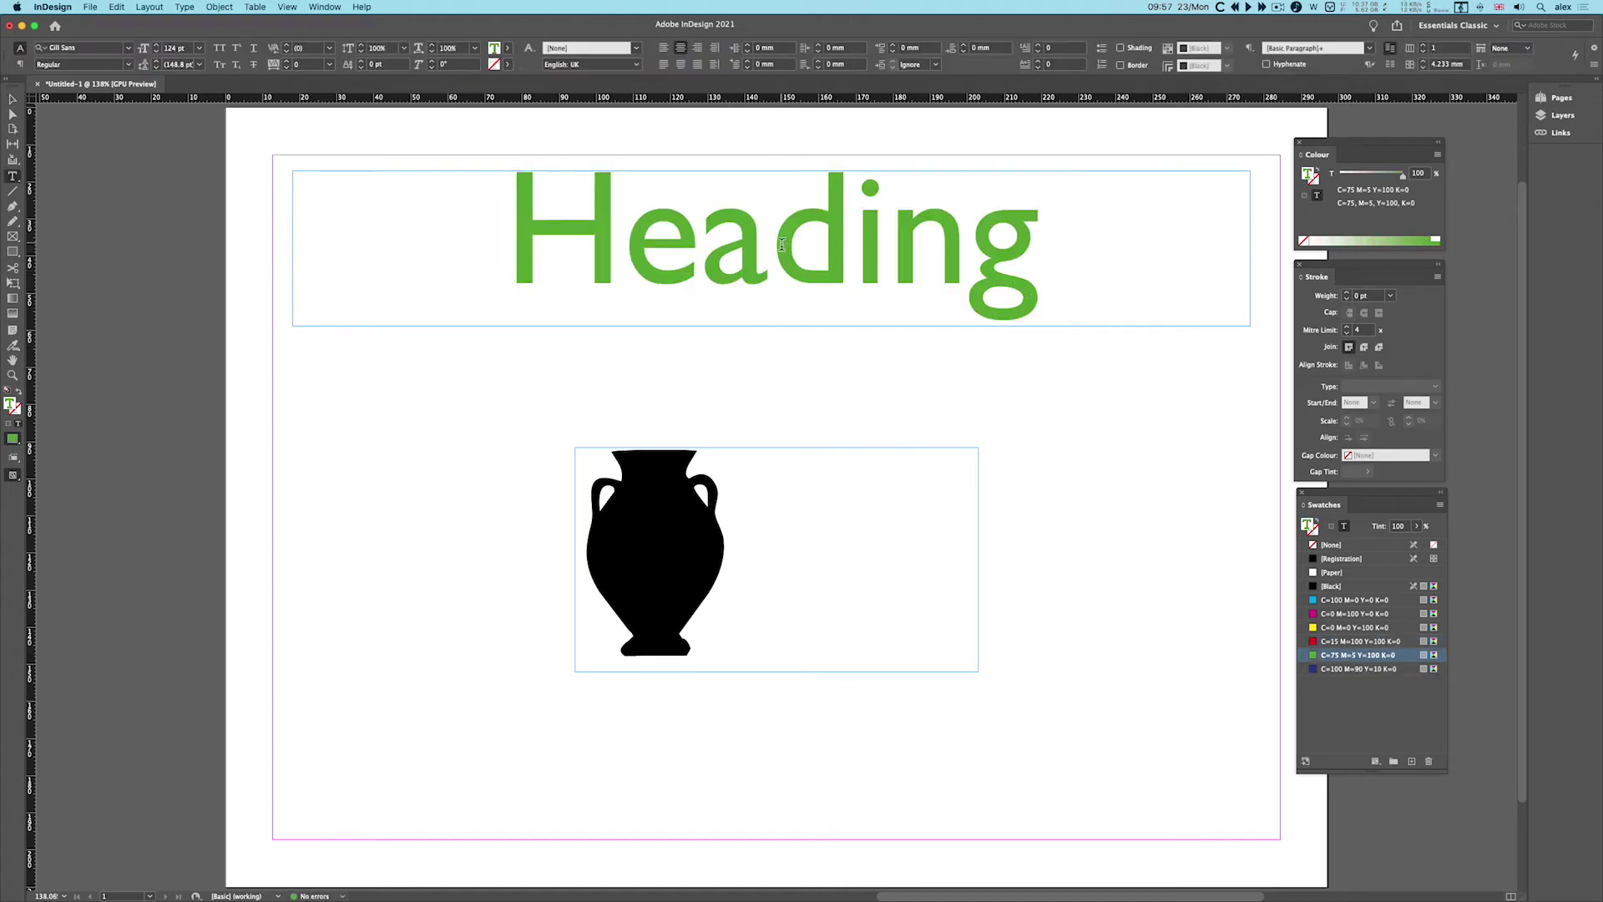
left_click_drag(781, 244, 825, 247)
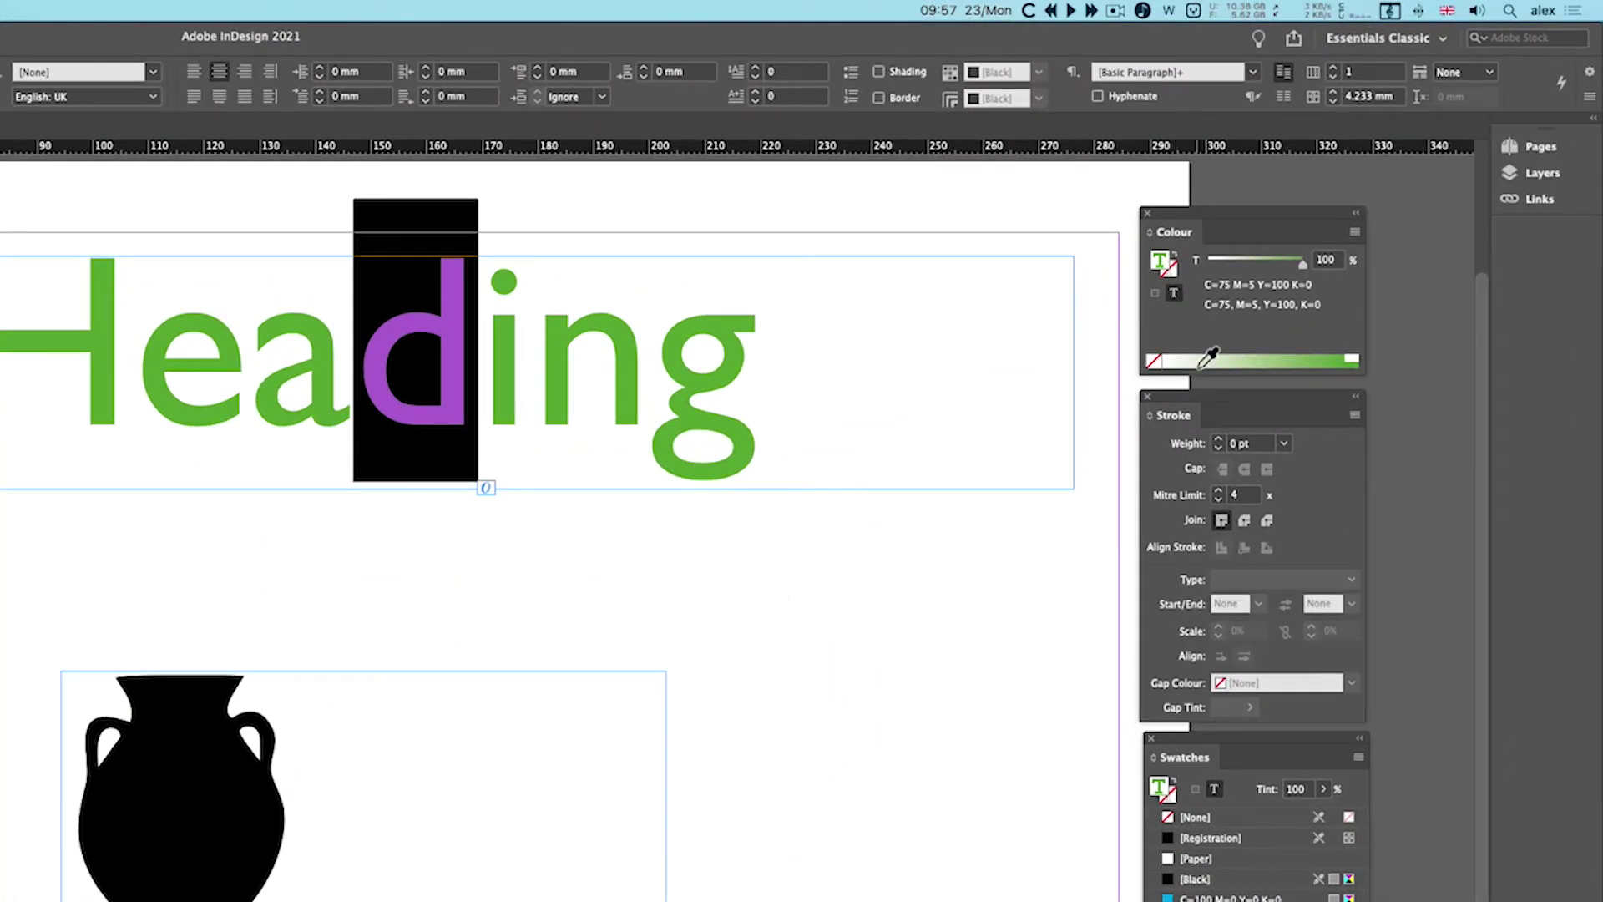
left_click(1354, 233)
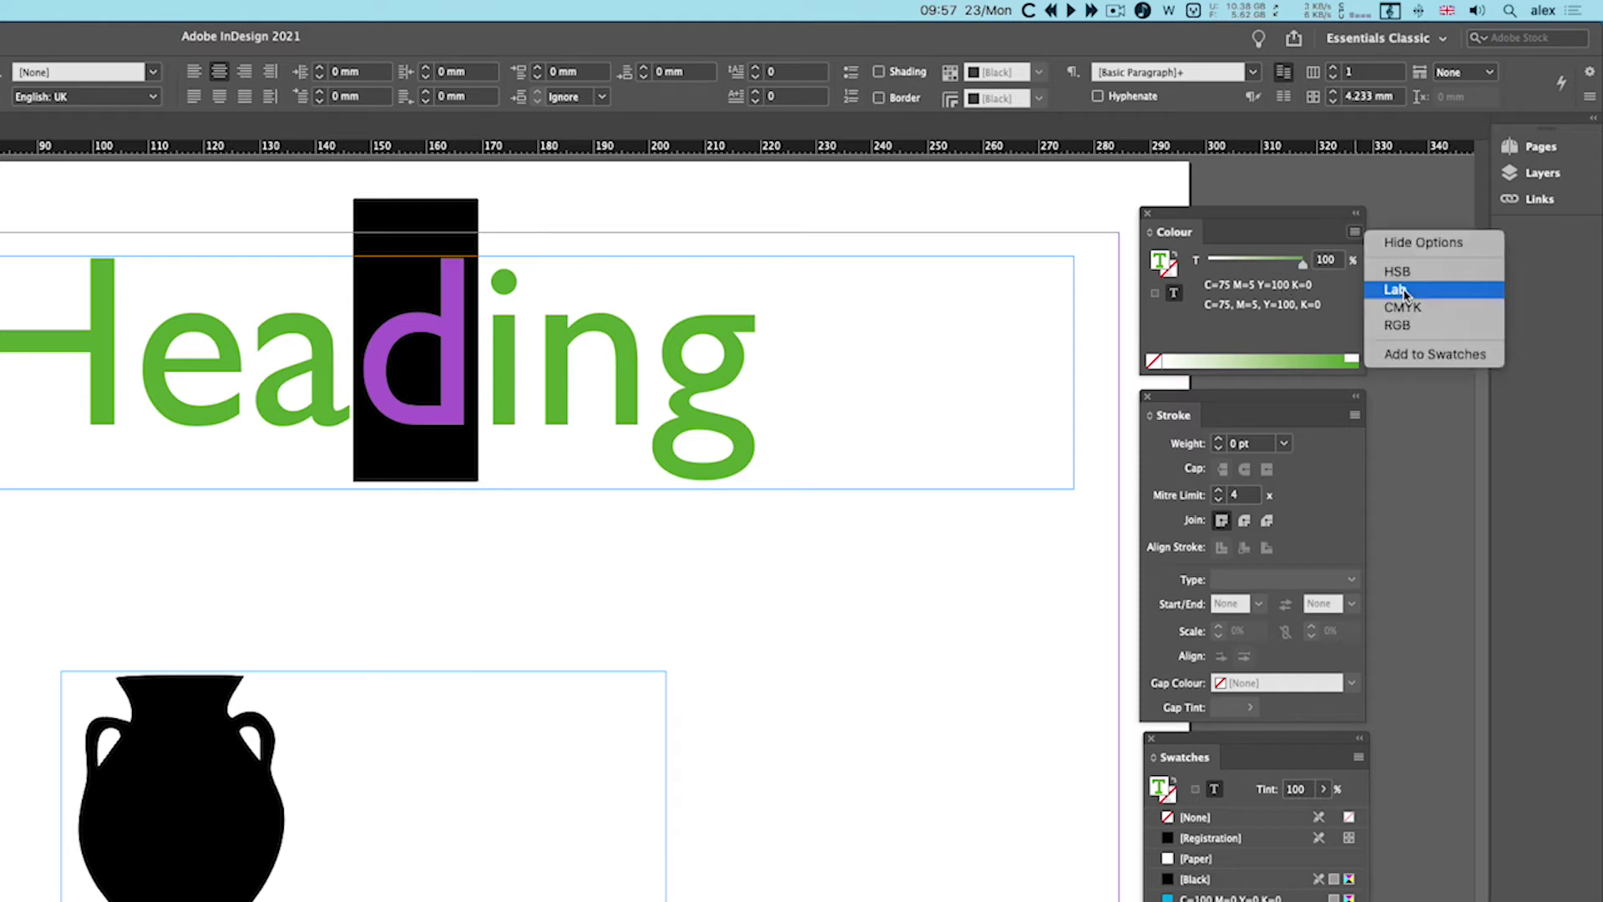
left_click(1397, 324)
left_click(1293, 359)
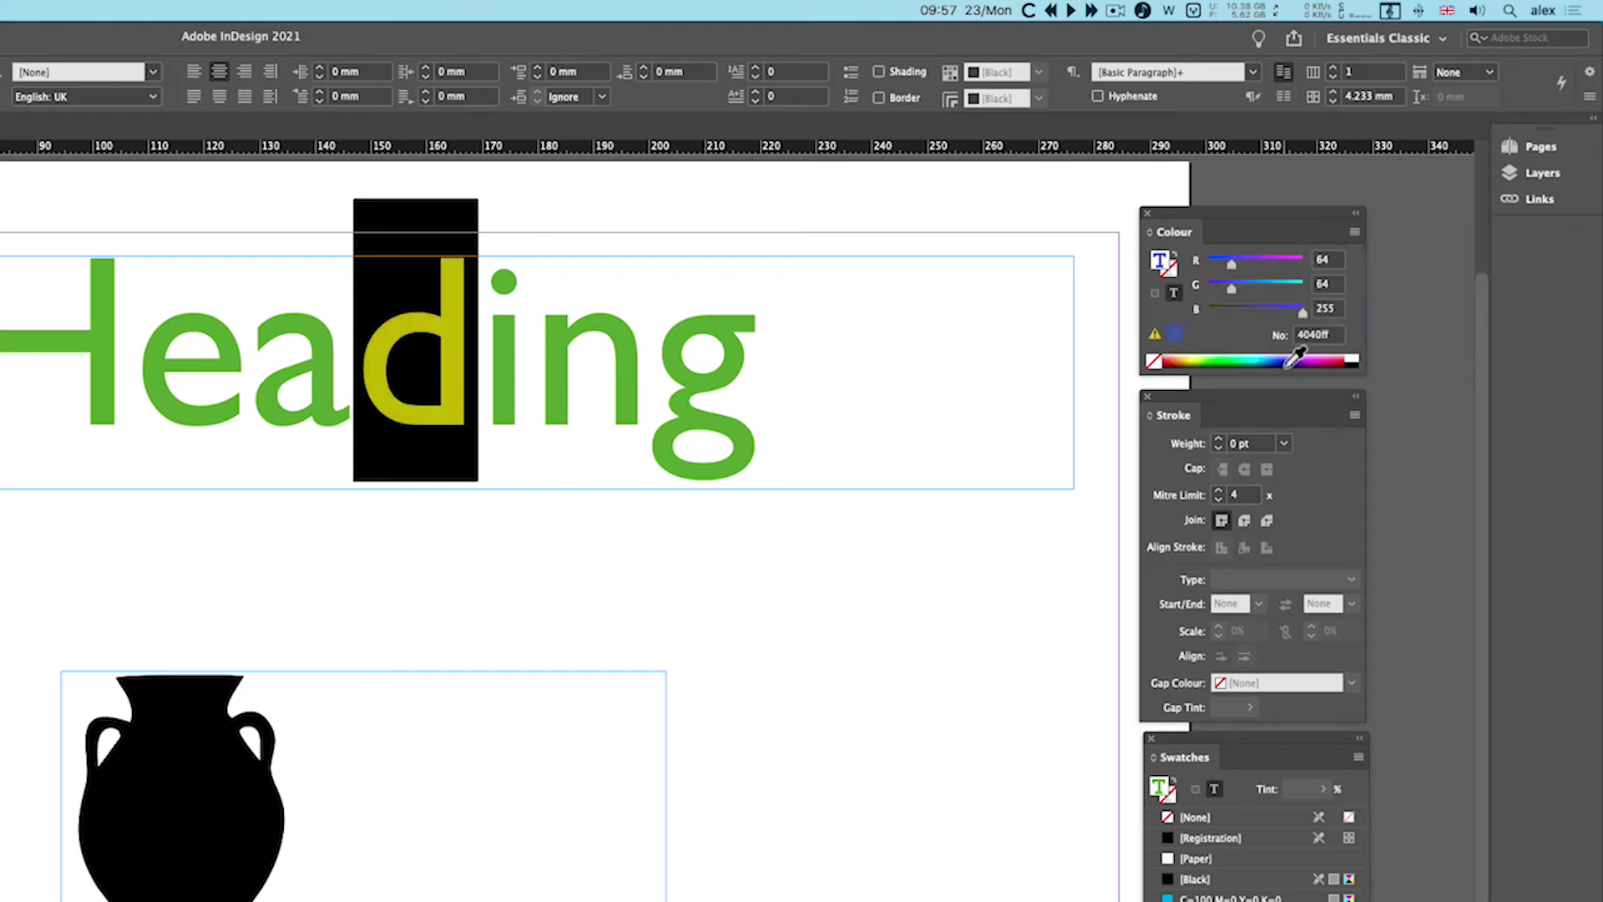
left_click(743, 365)
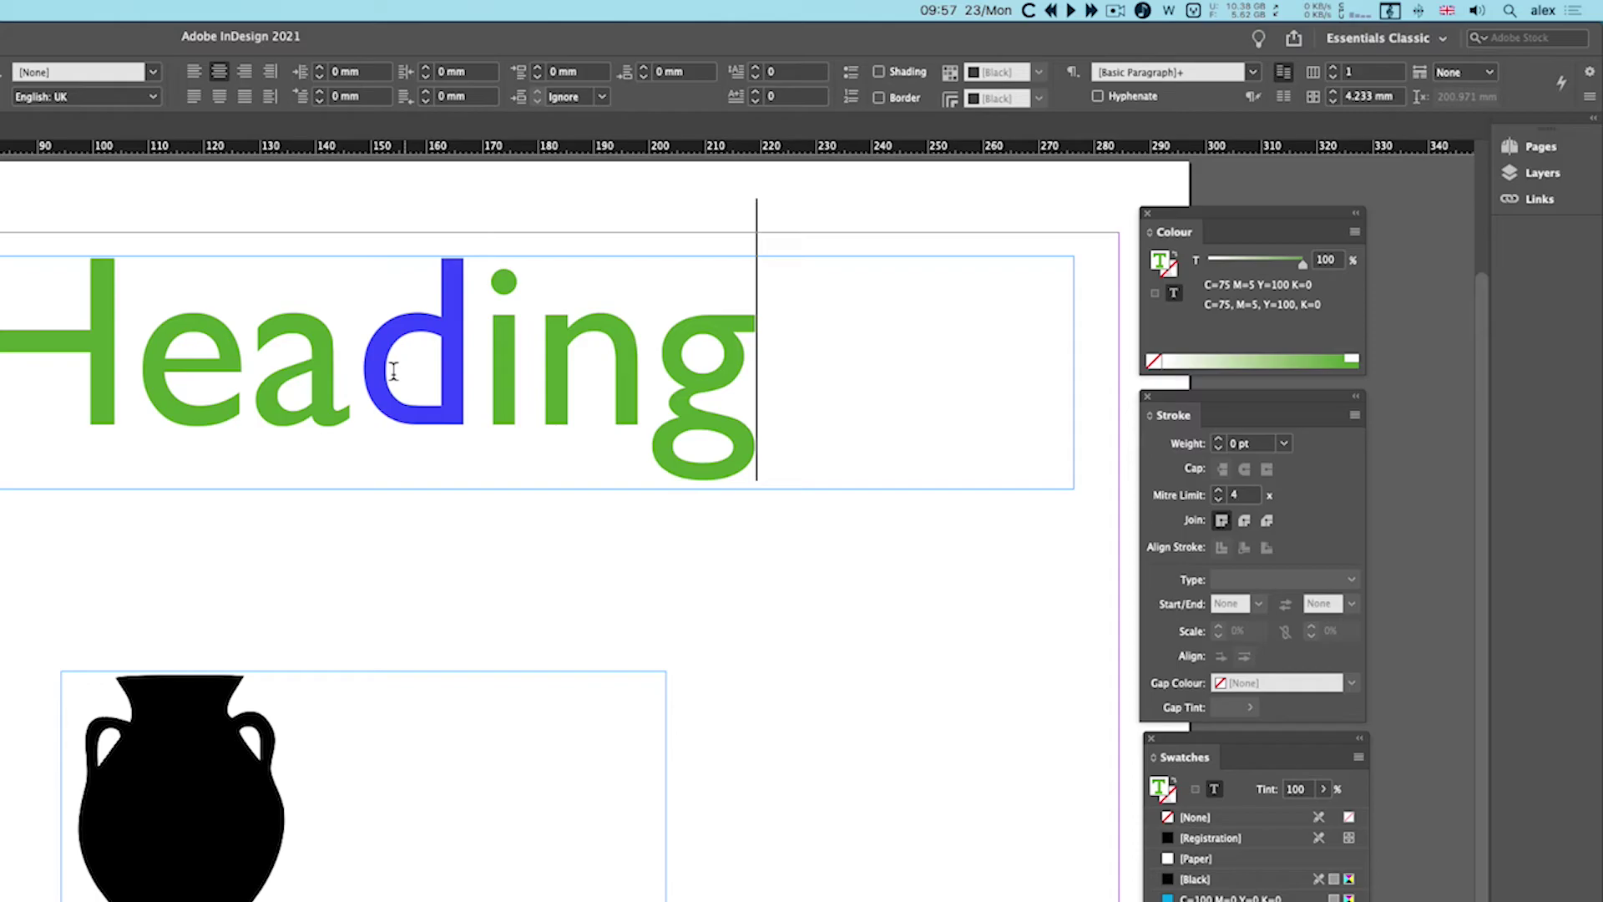
Make the letter 'e' cyan with the swatch, then select the 'H'.
left_click_drag(134, 367, 249, 367)
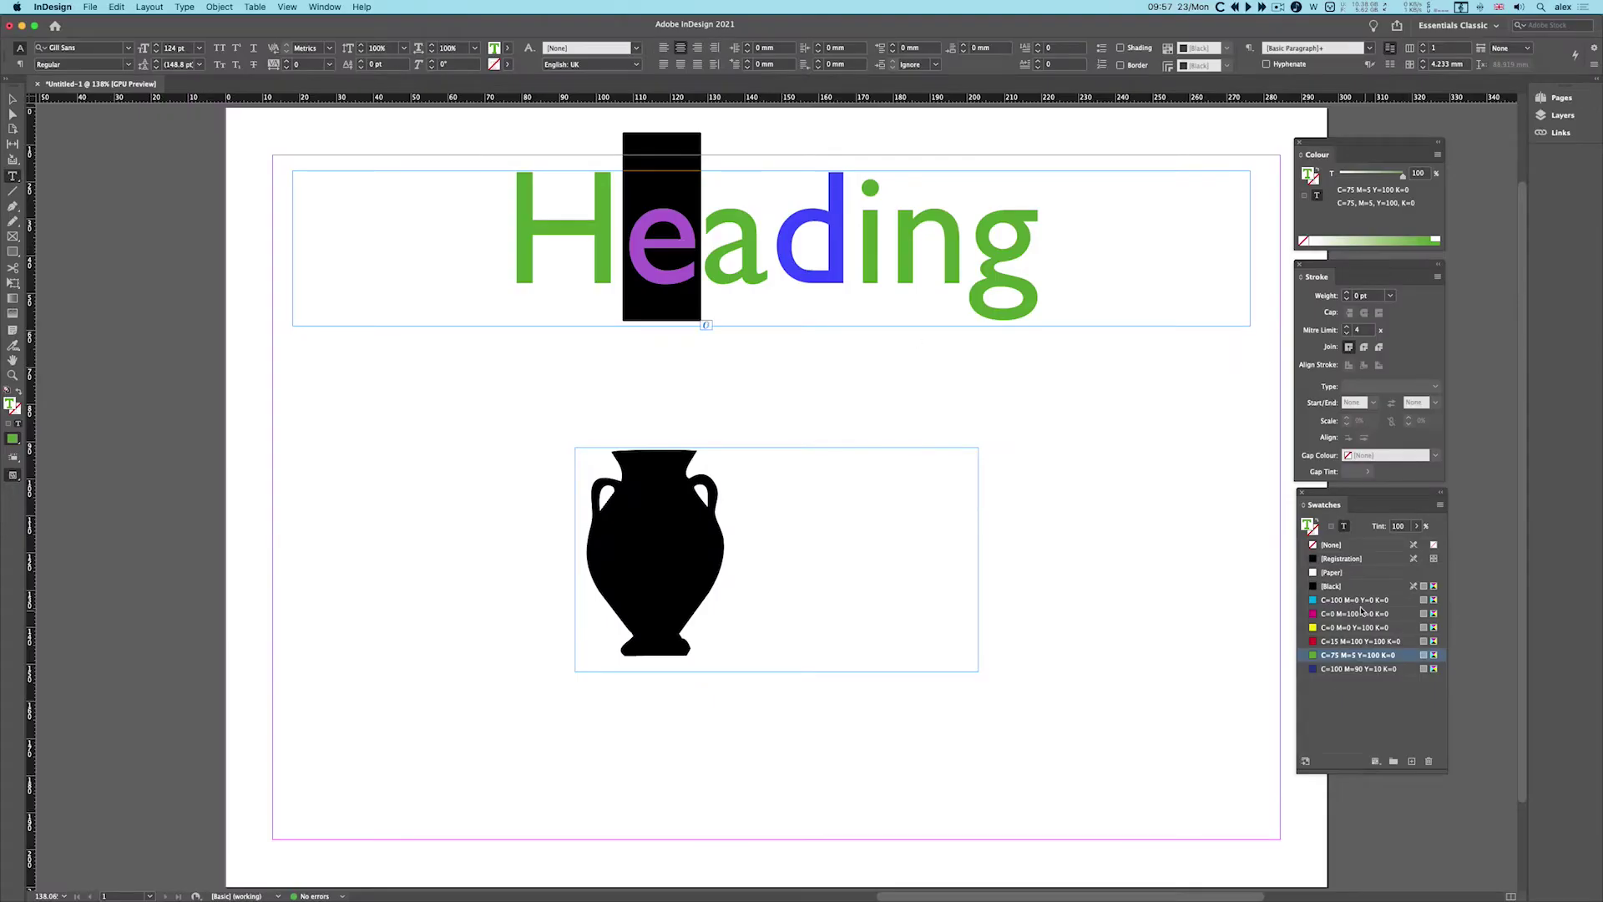
left_click(1359, 601)
left_click(1041, 255)
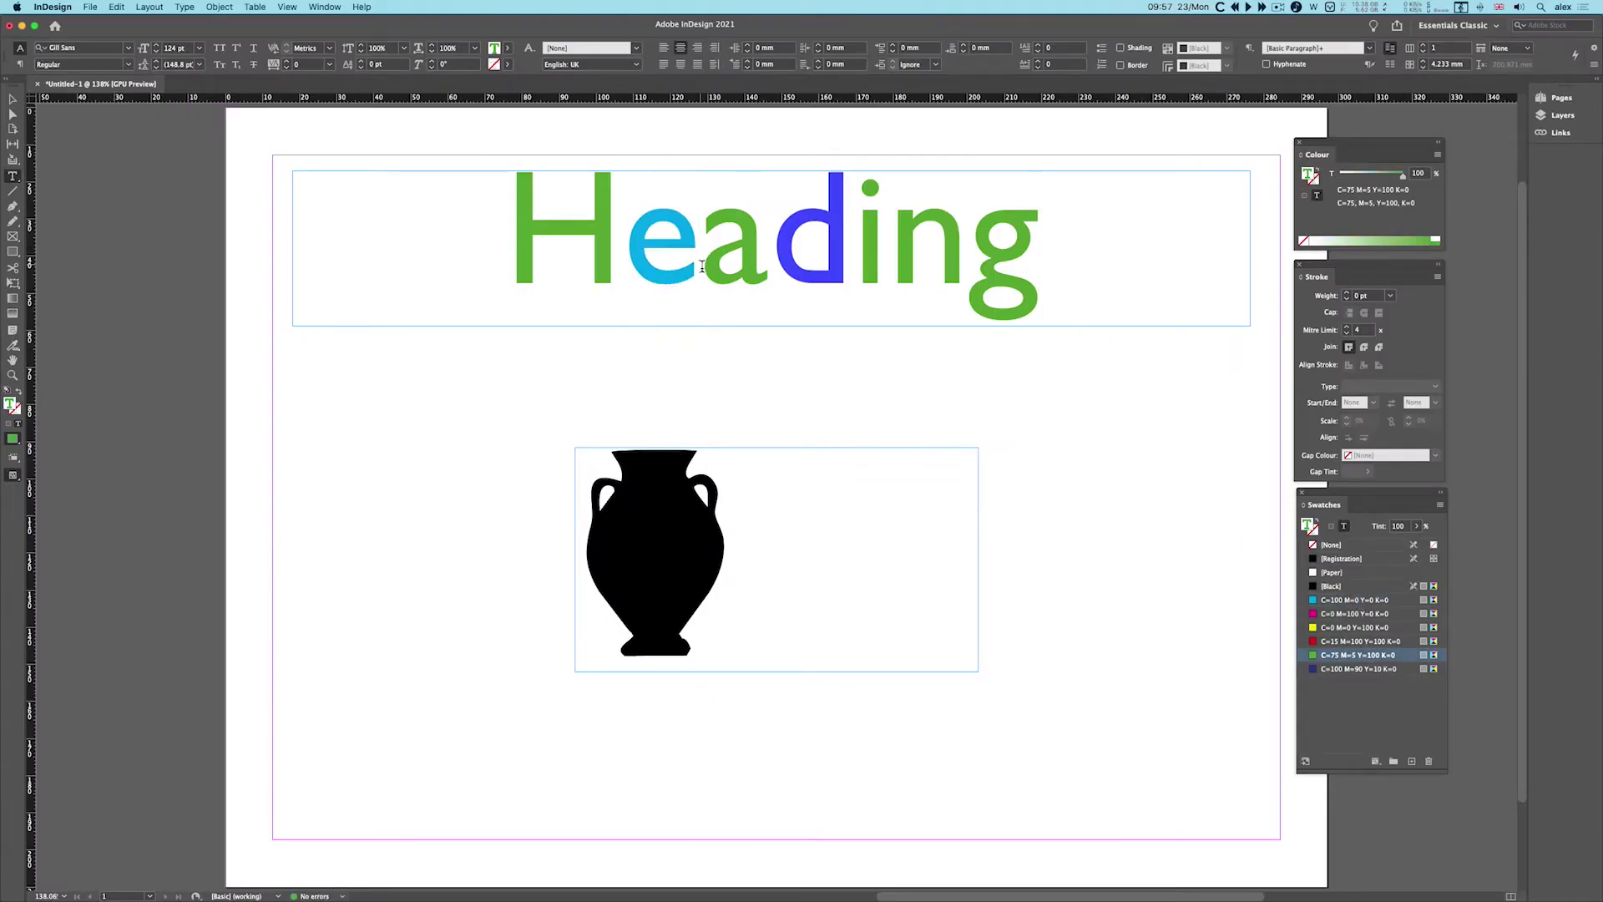
left_click_drag(511, 249, 619, 250)
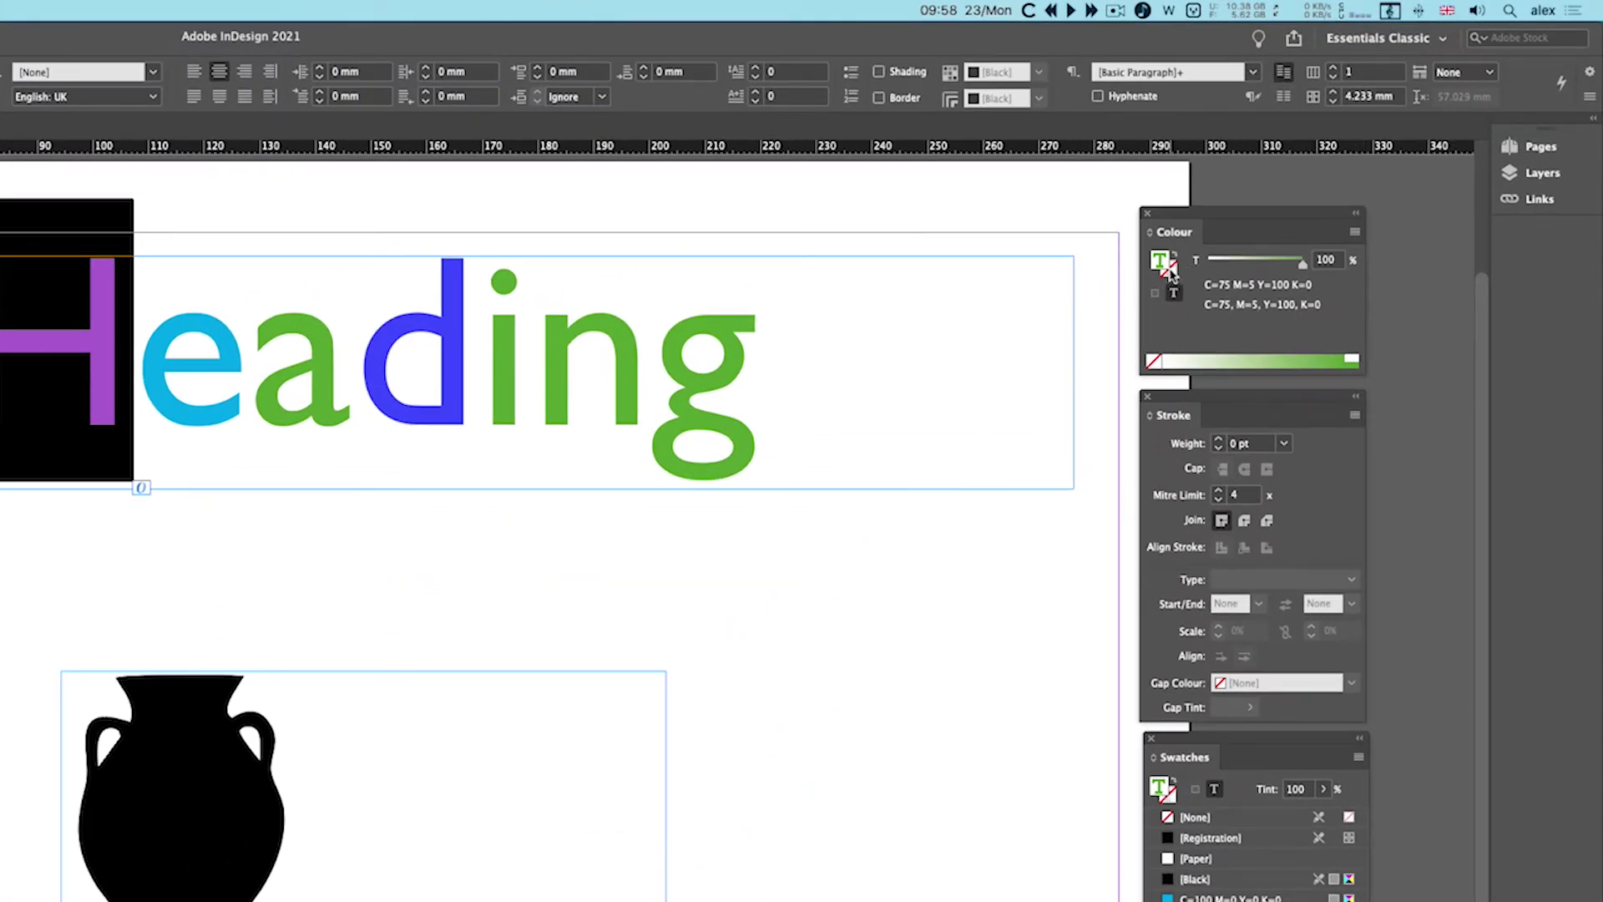
Give the green 'H' a 3 pt pink stroke (C=0 M=87 Y=5 K=0).
left_click(1169, 269)
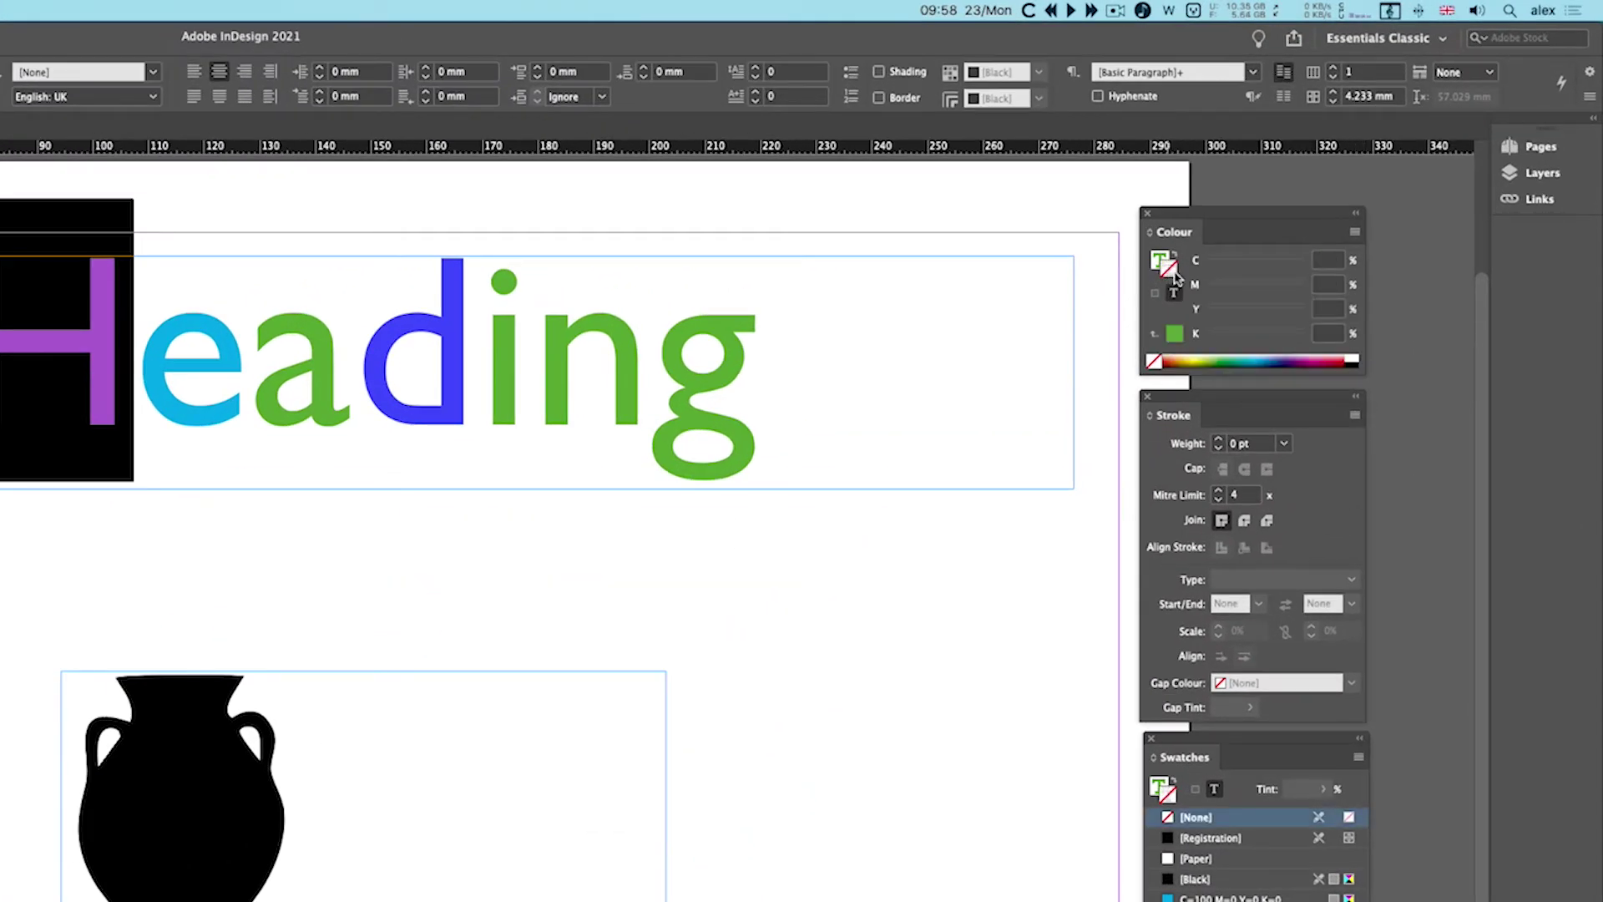
left_click(1321, 361)
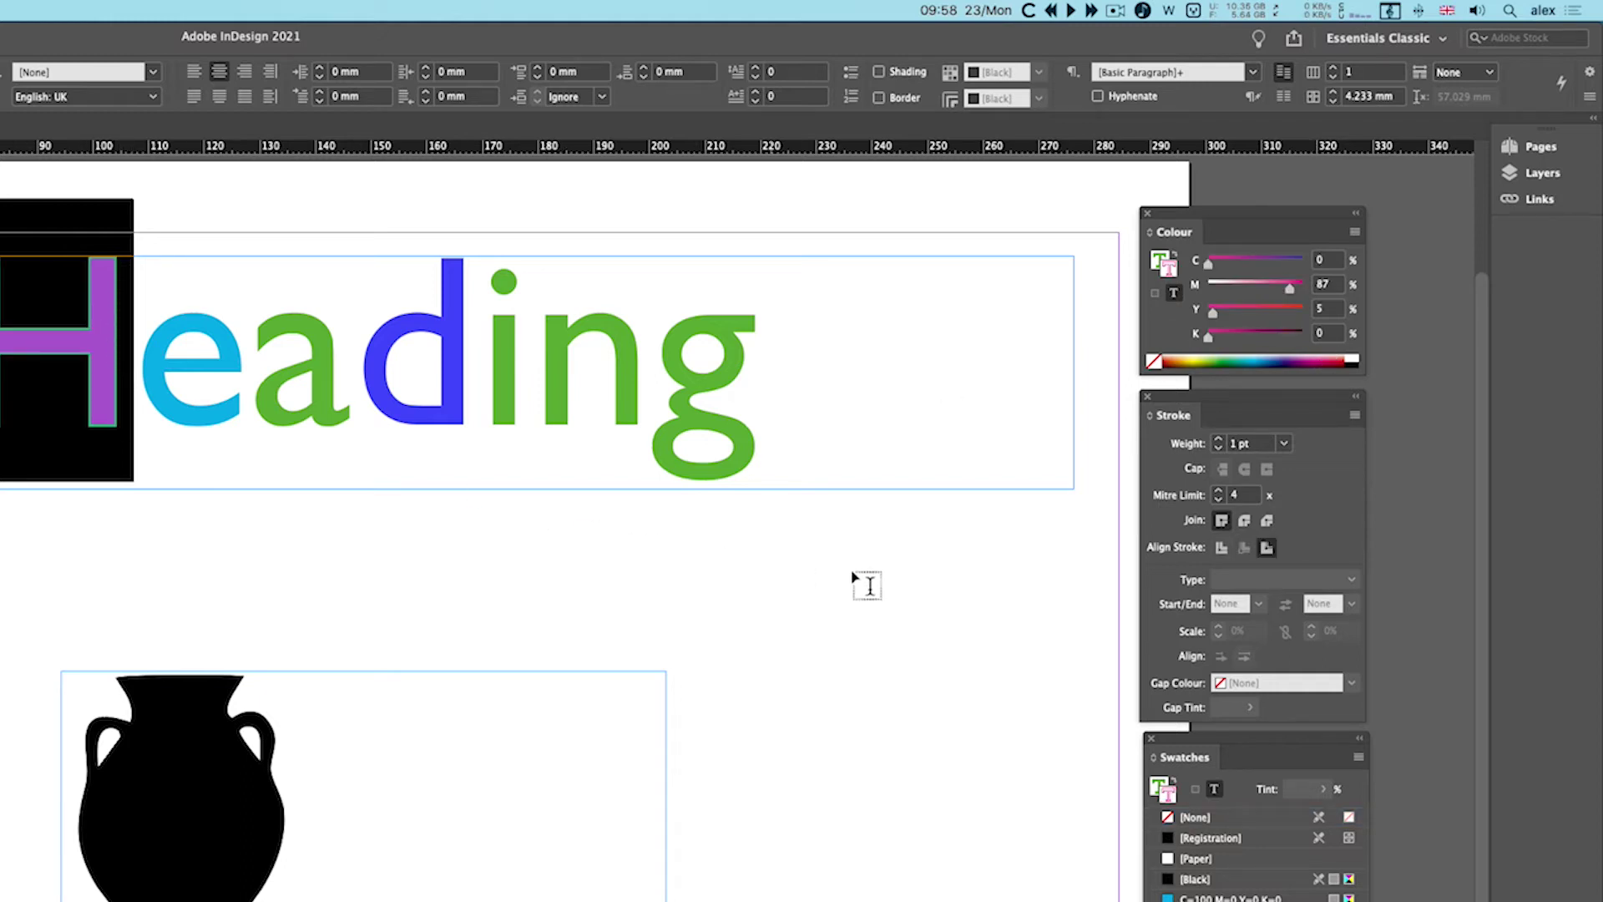
left_click(1219, 440)
left_click(1219, 440)
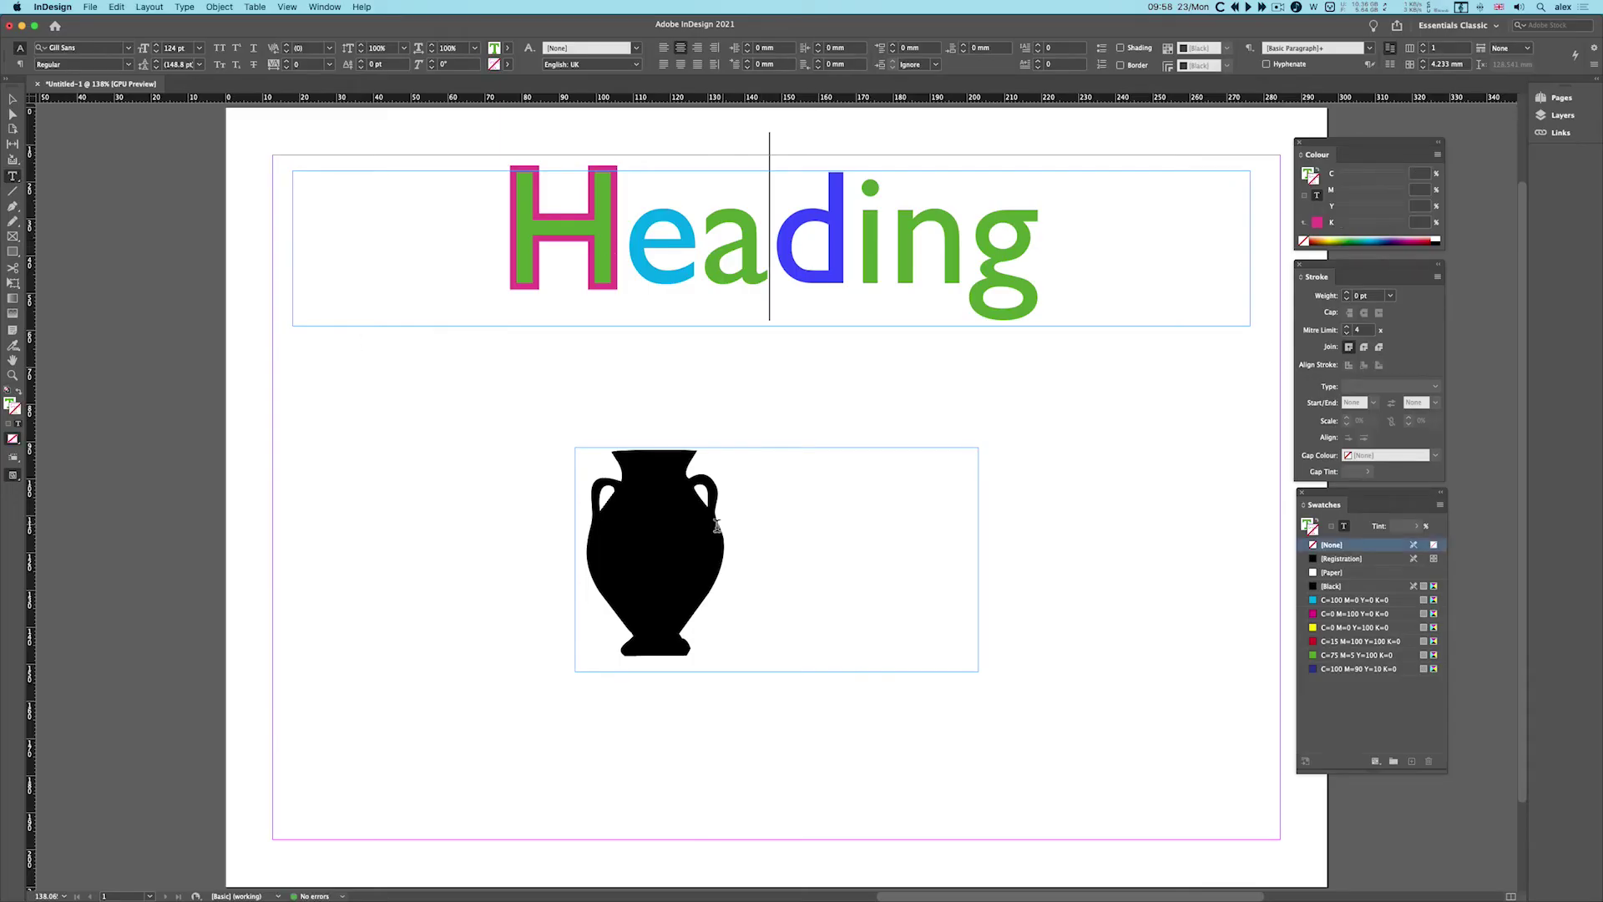
Crop the vase frame close to the silhouette and centre it beneath the Heading.
left_click(12, 98)
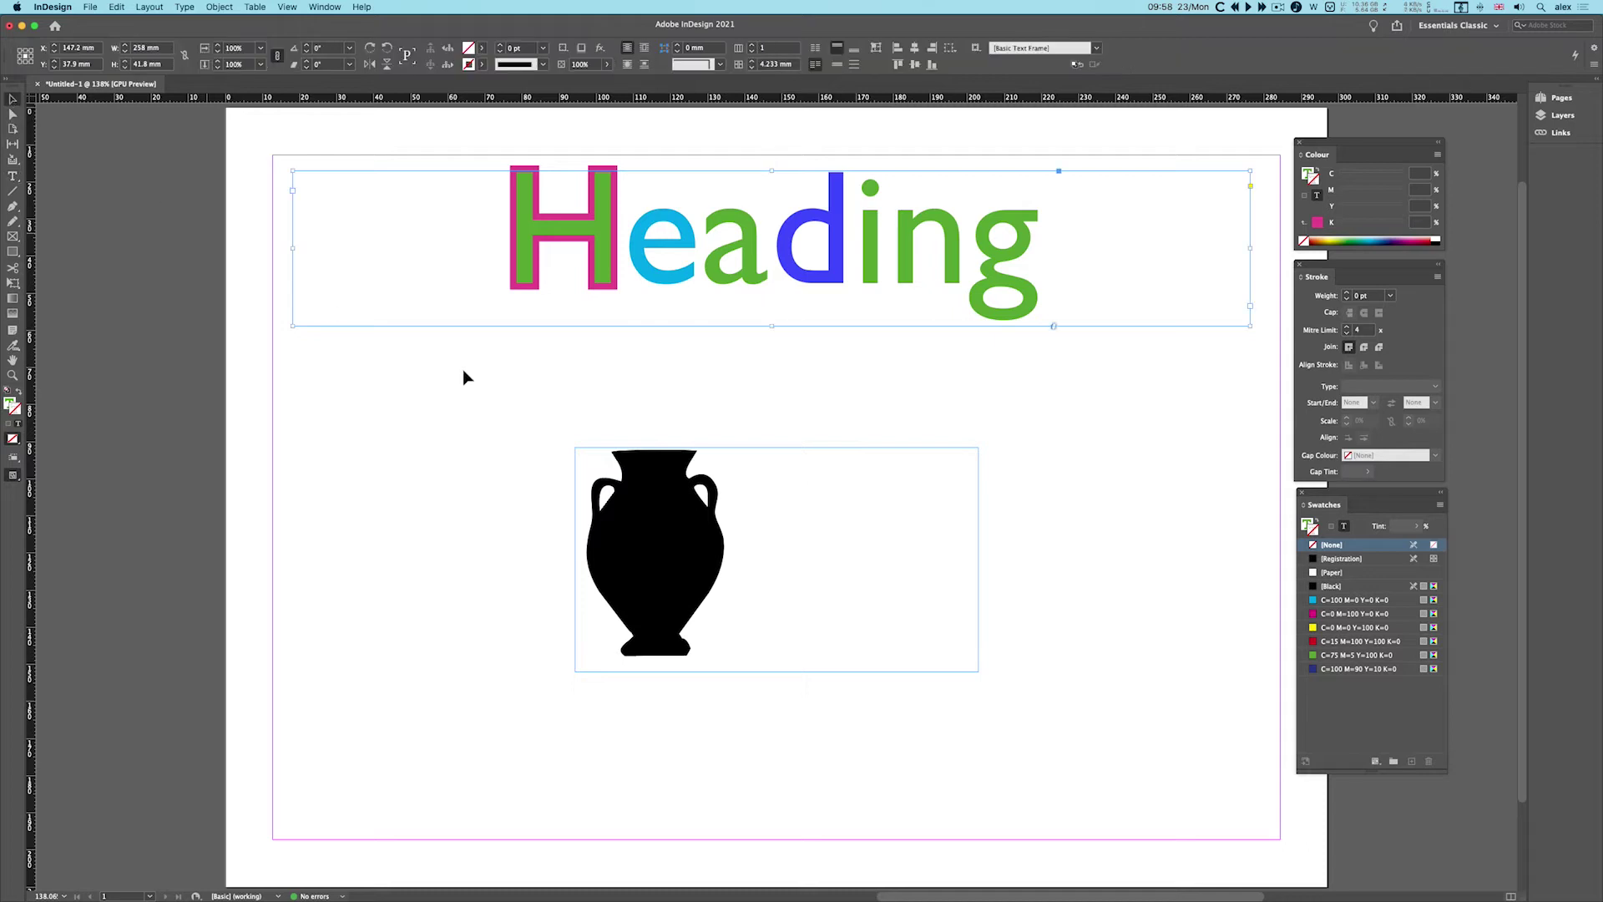
left_click(634, 494)
left_click_drag(978, 559, 793, 458)
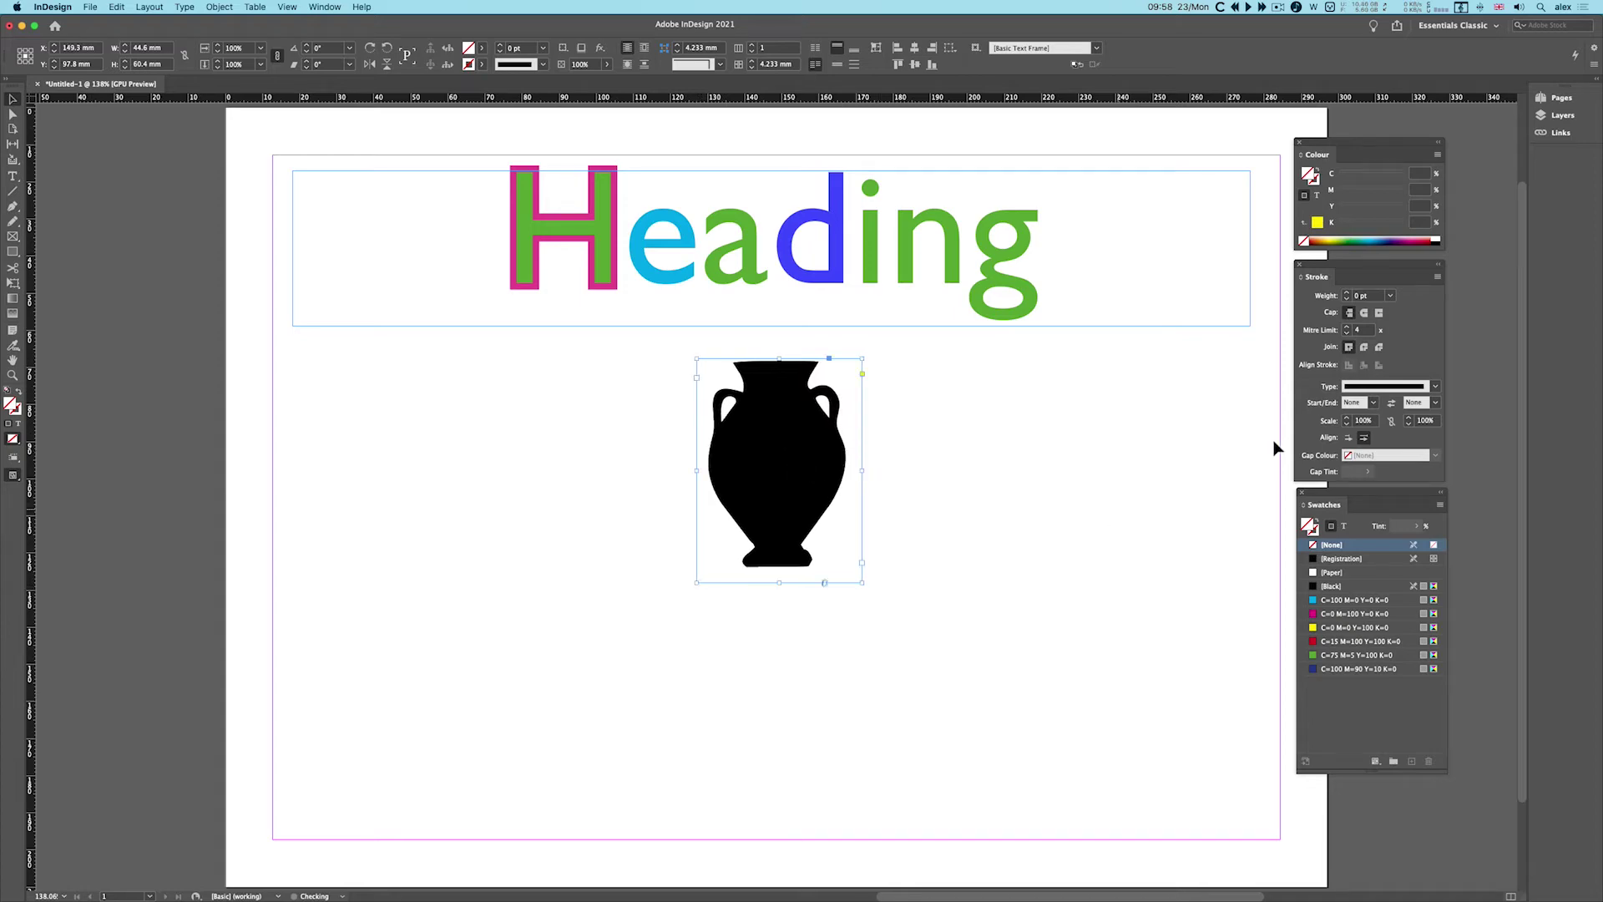
scroll(1277, 444, "up", 1)
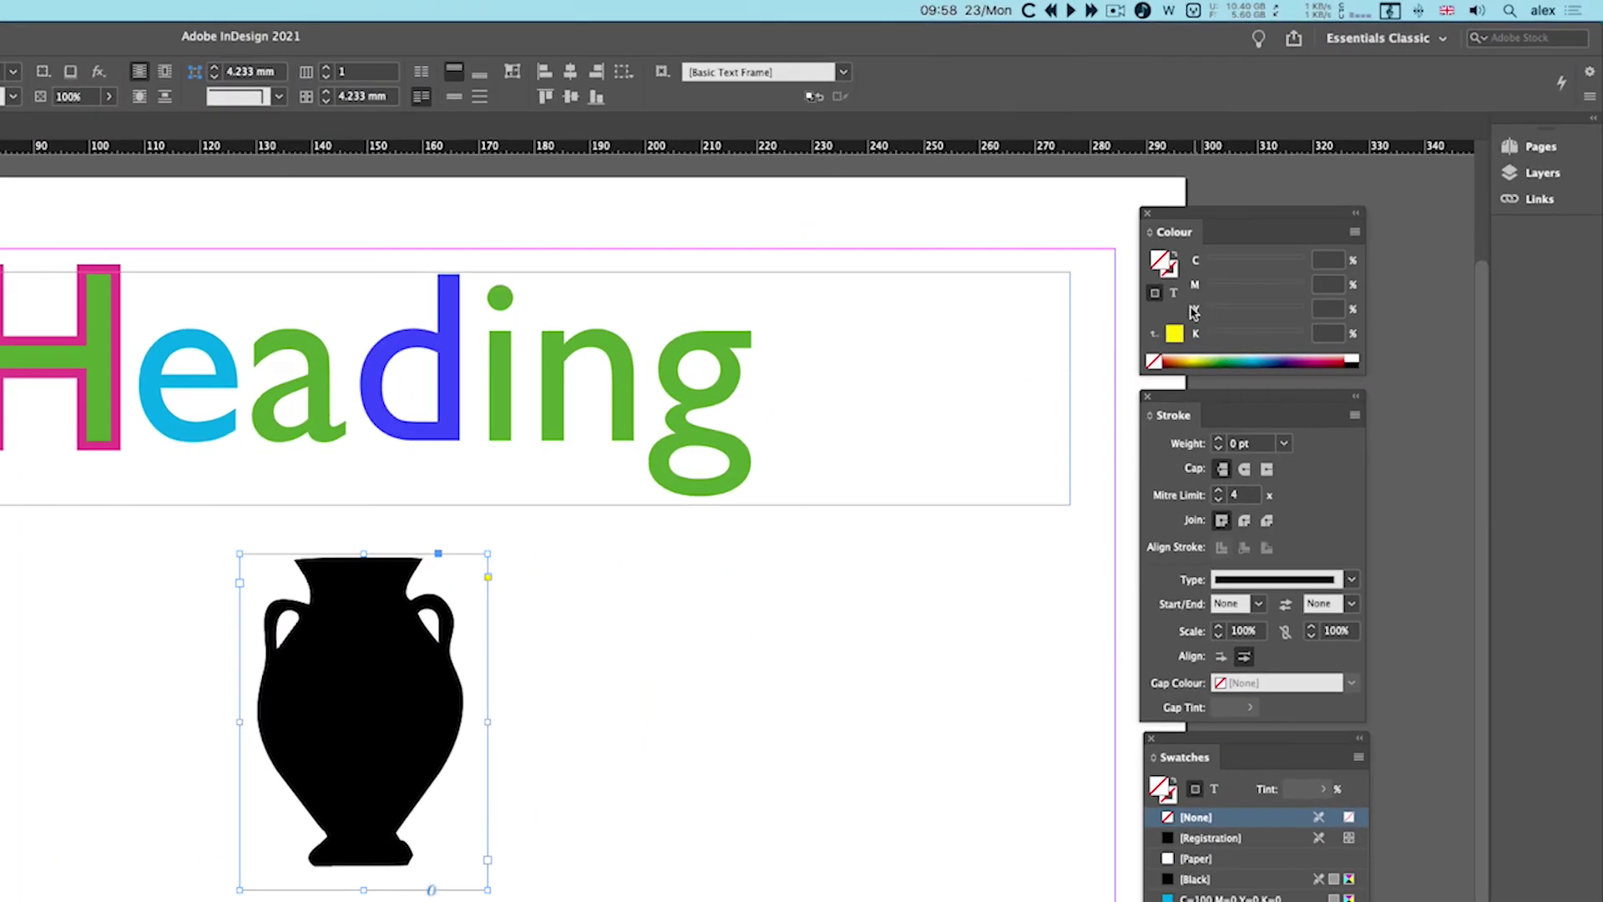
Give the vase a 4 pt light-green outline.
left_click(1237, 360)
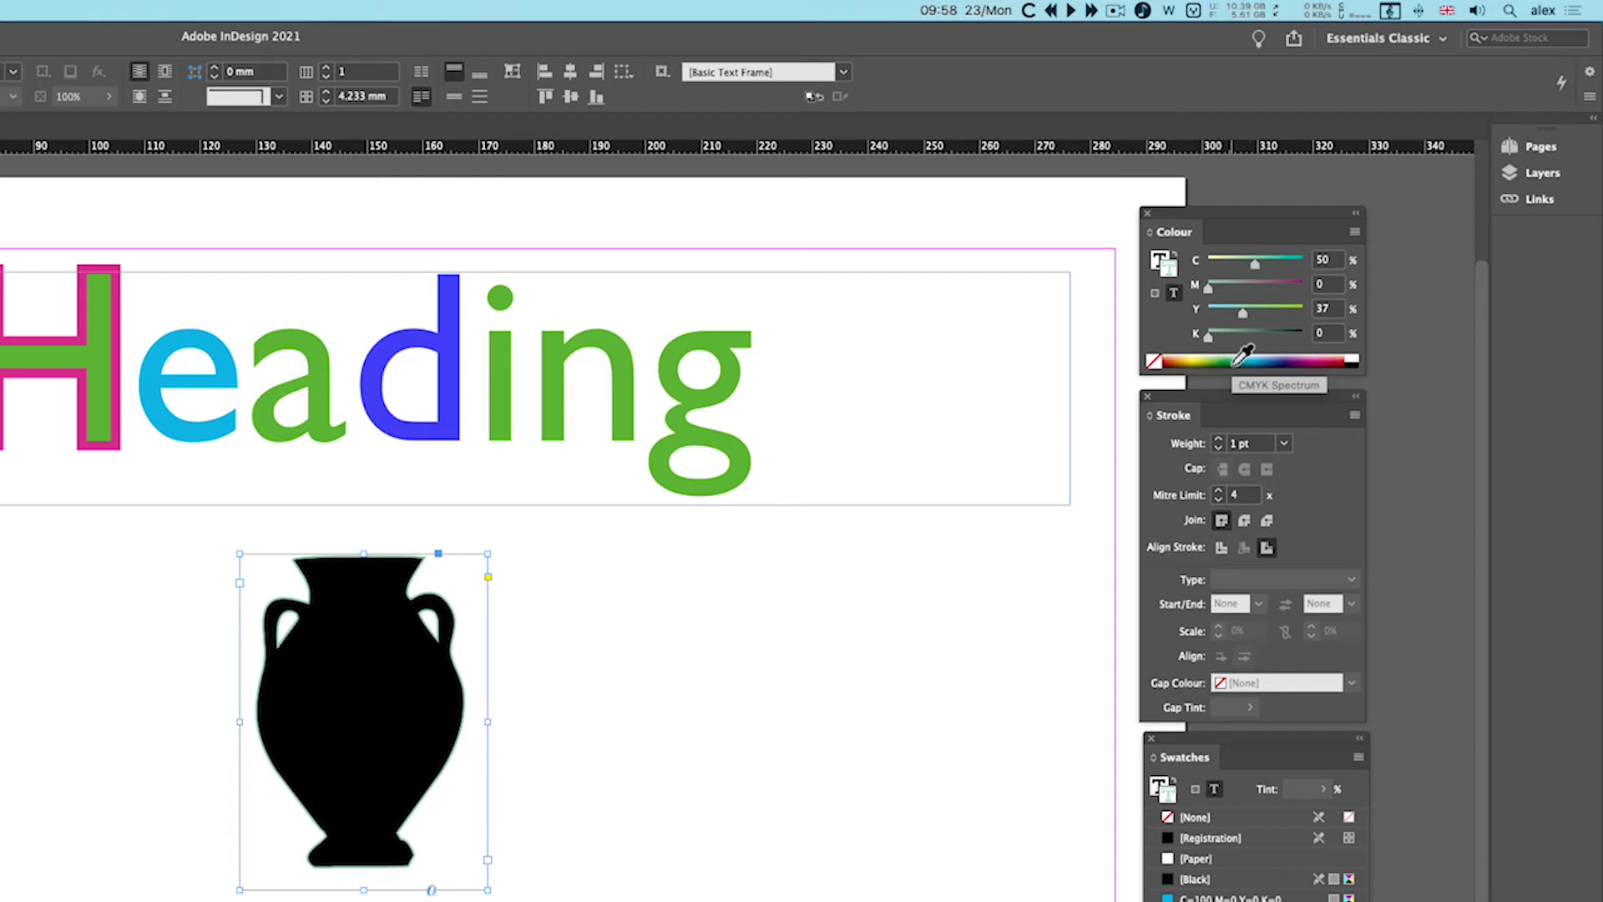
left_click(1218, 439)
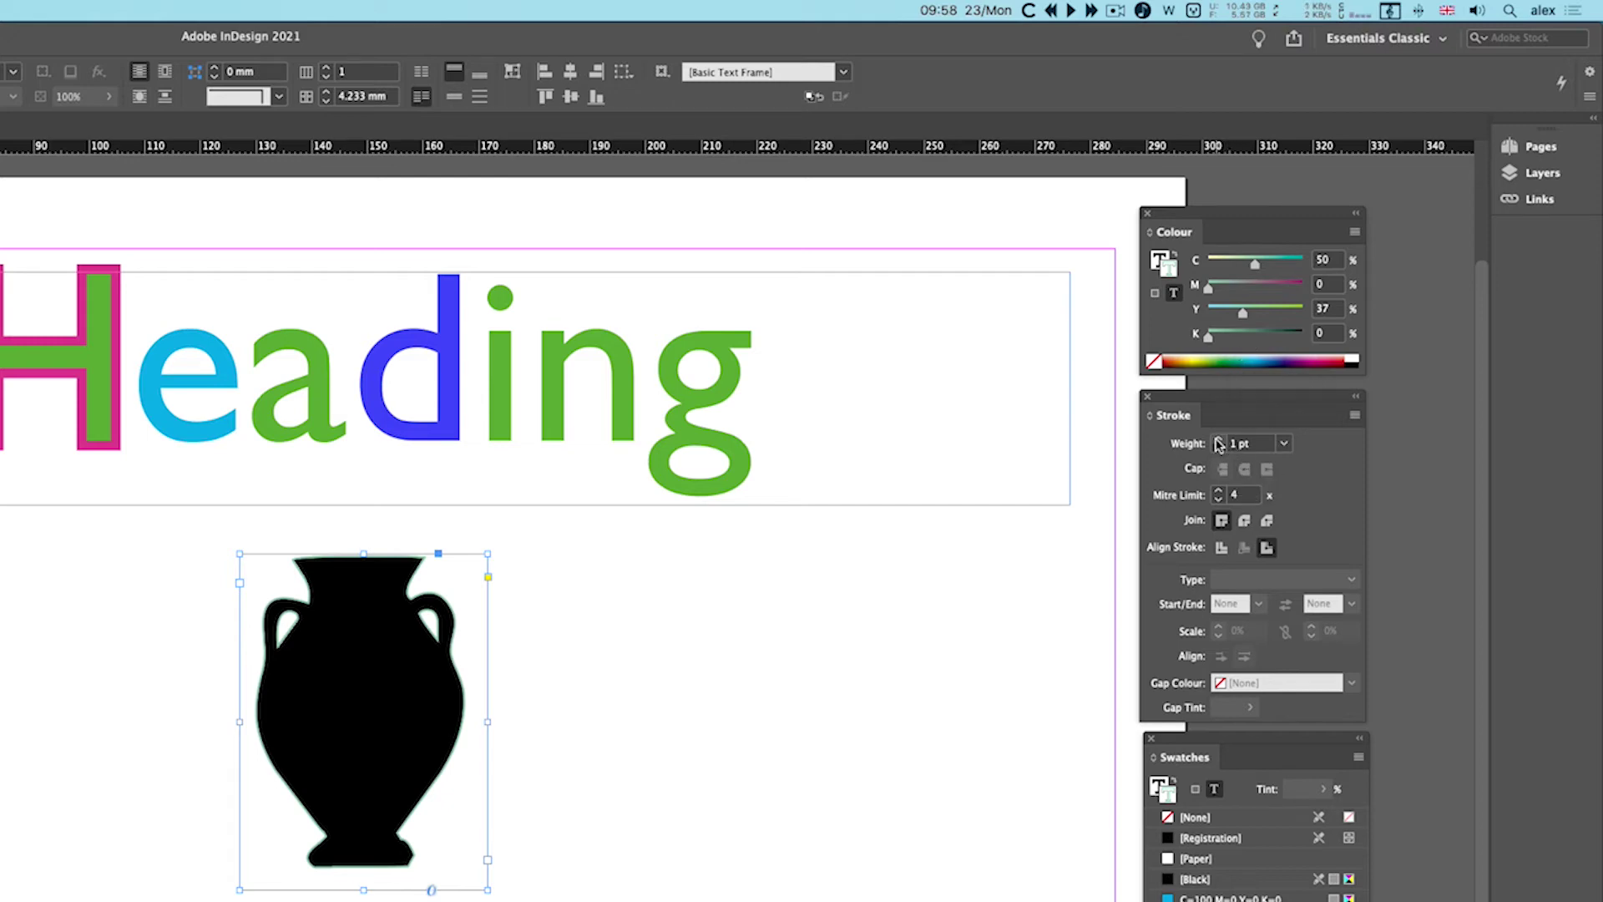
left_click(1218, 439)
left_click(1218, 439)
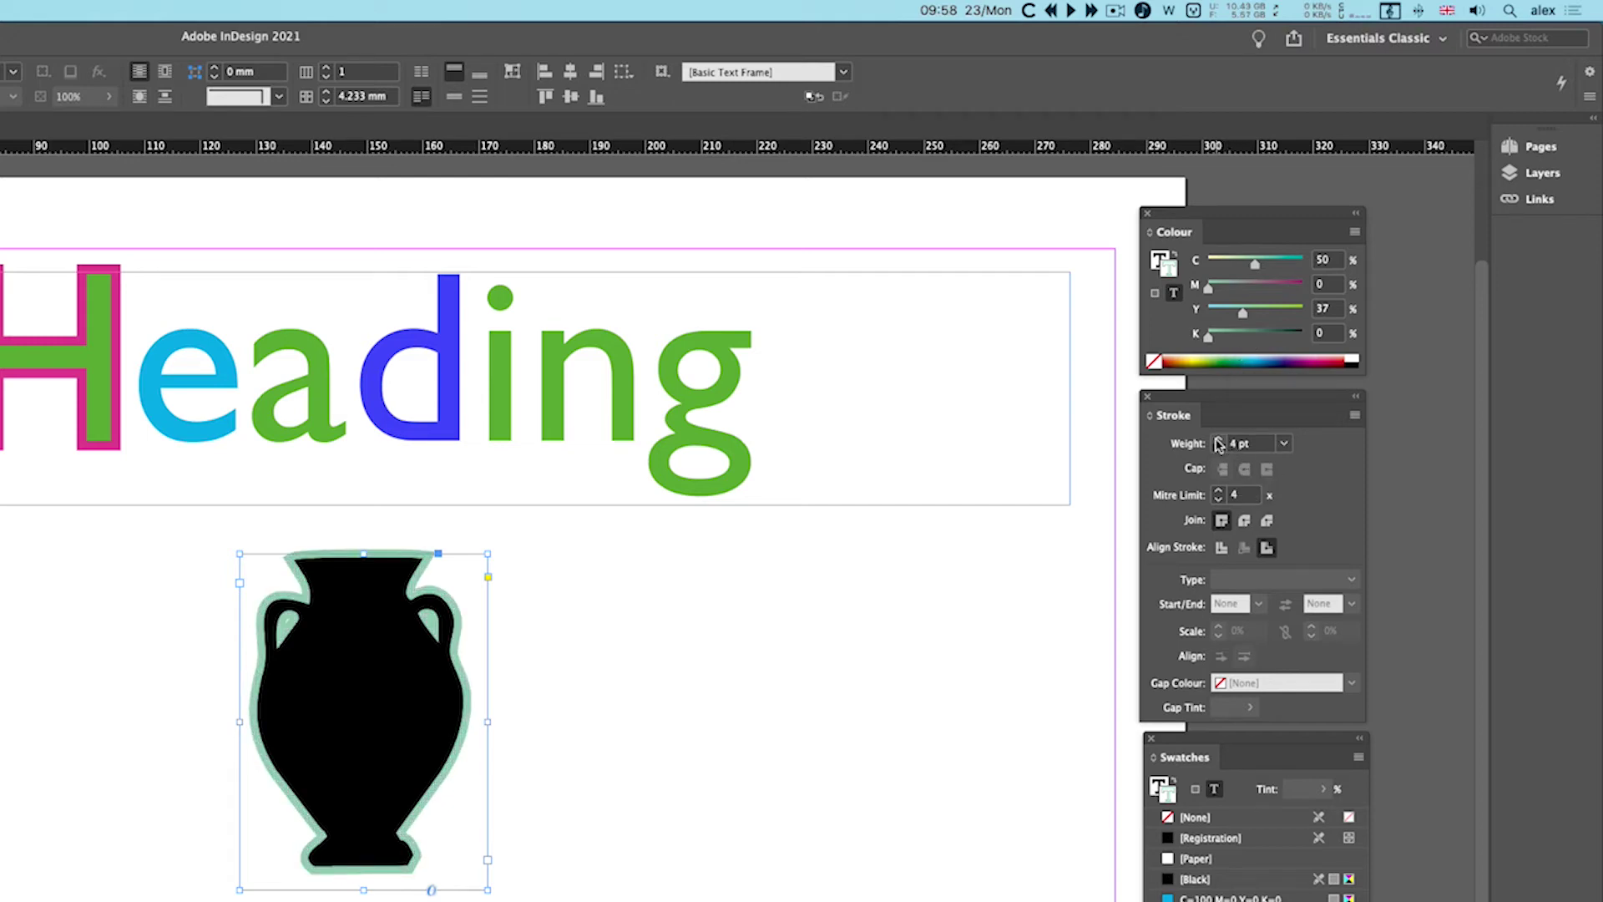
Fill the vase with bright blue chosen in RGB mode.
left_click(1159, 260)
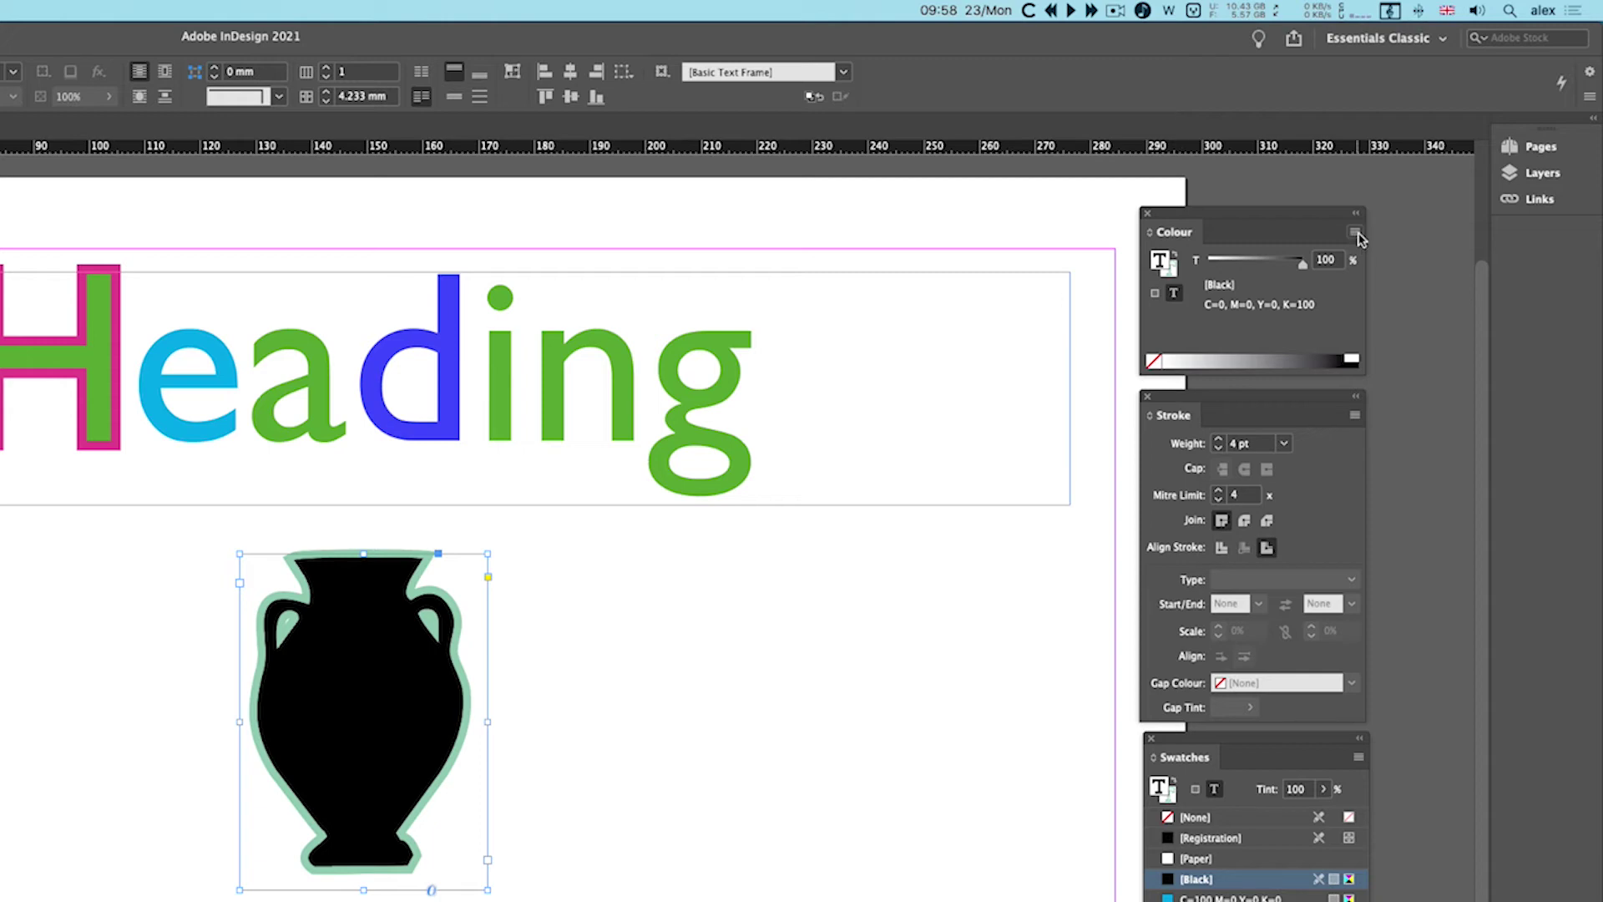
left_click(1355, 233)
left_click(1382, 325)
left_click(1294, 359)
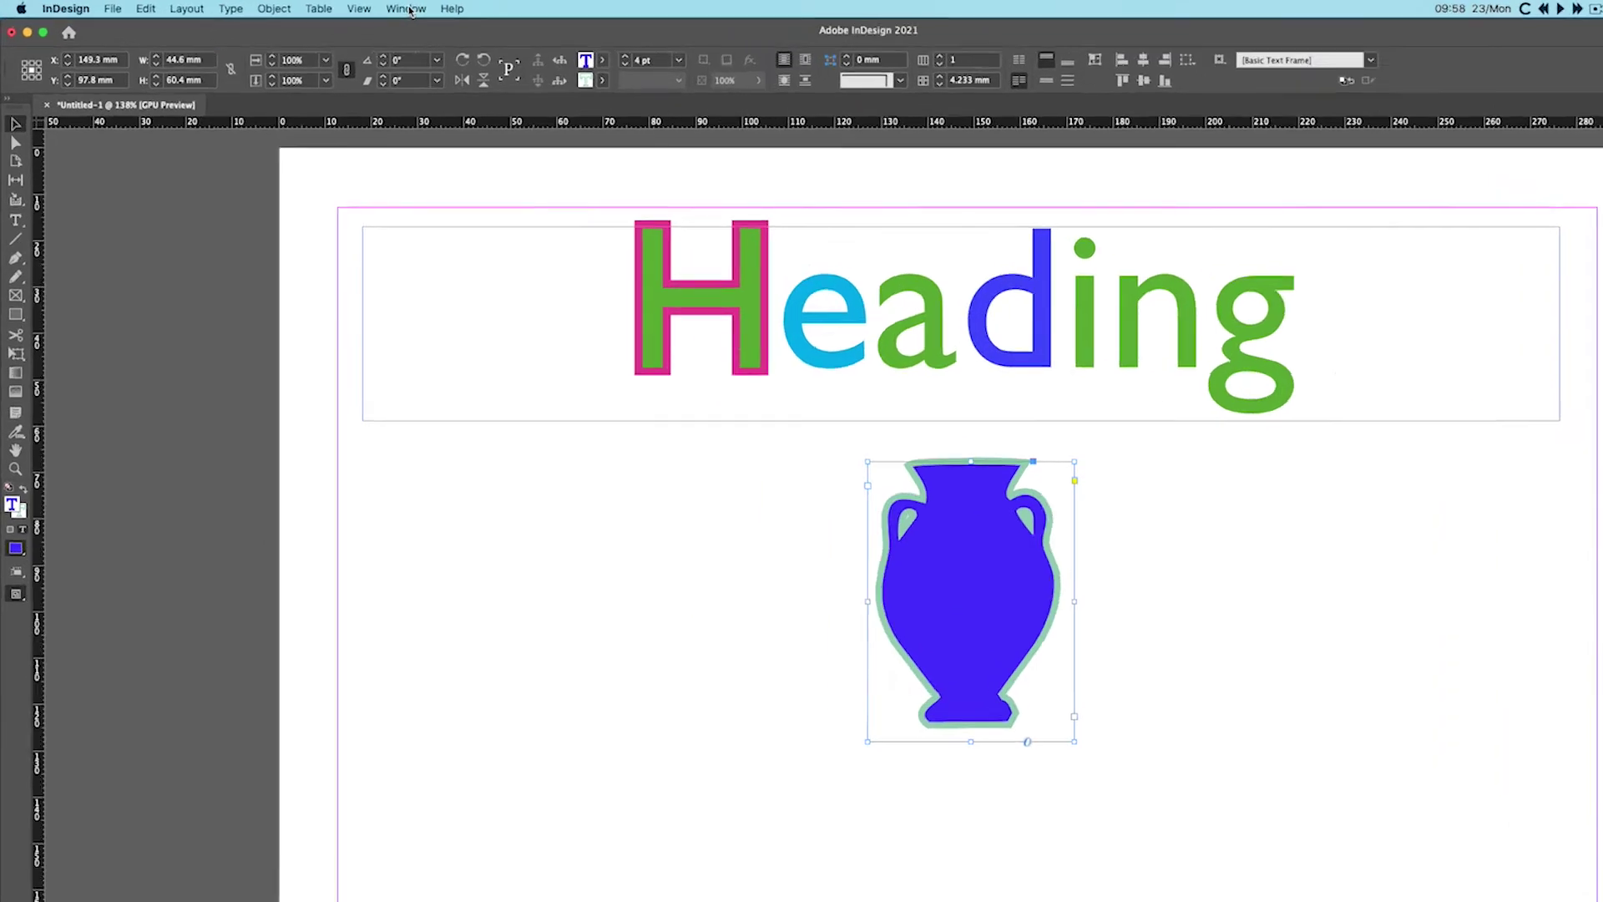
Open the Gradient panel and change the vase fill to a linear gradient.
left_click(327, 6)
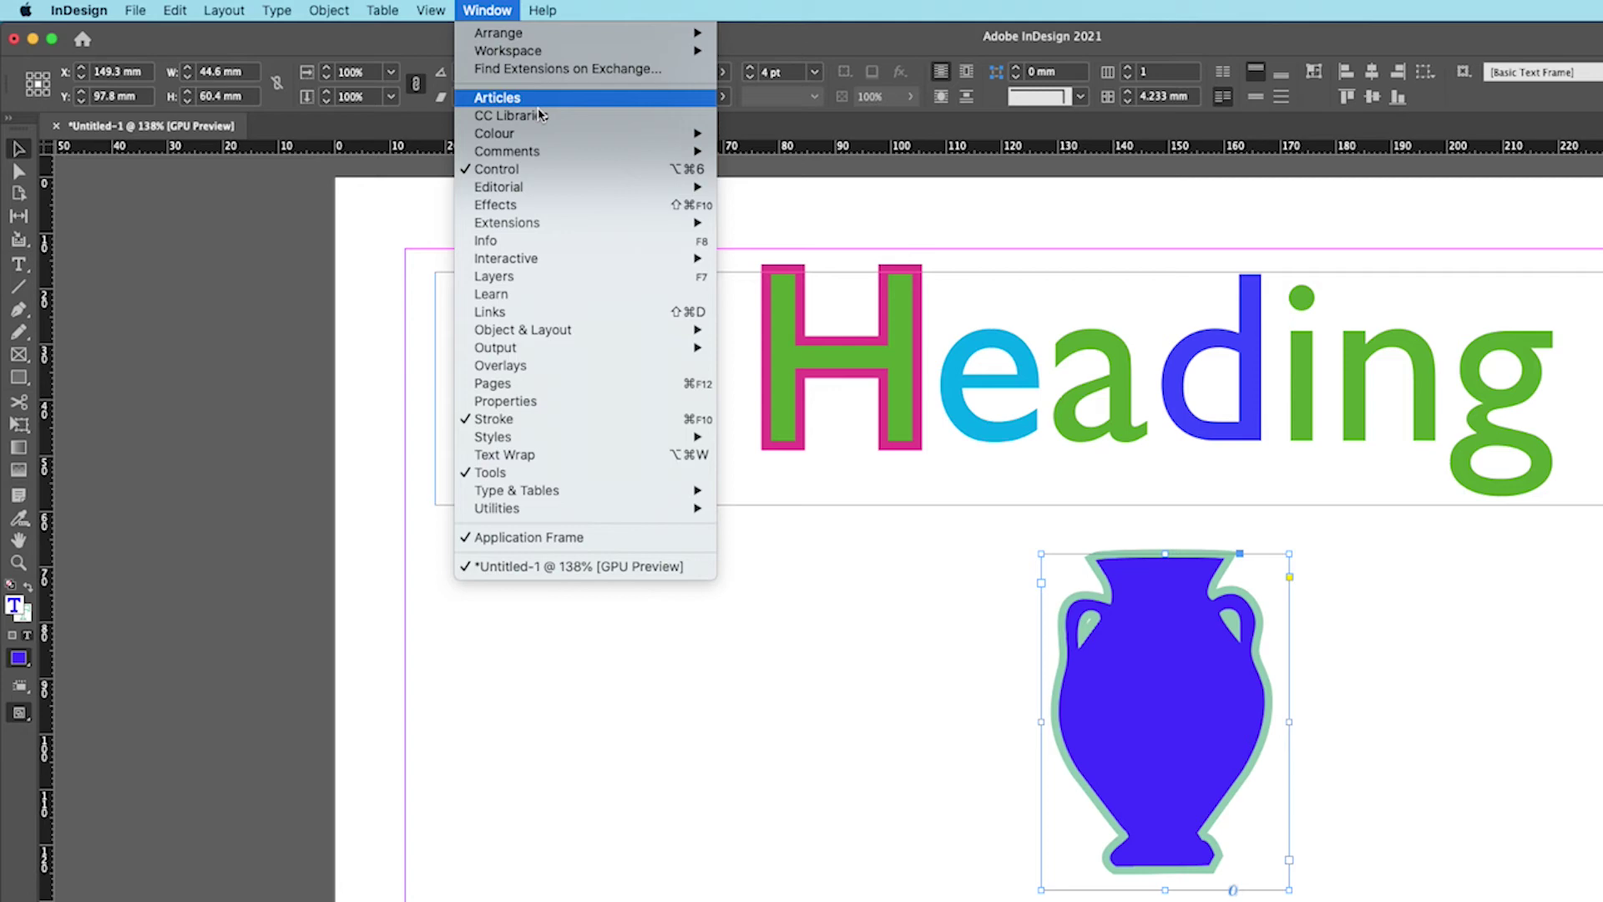
mouse_move(541, 137)
left_click(762, 168)
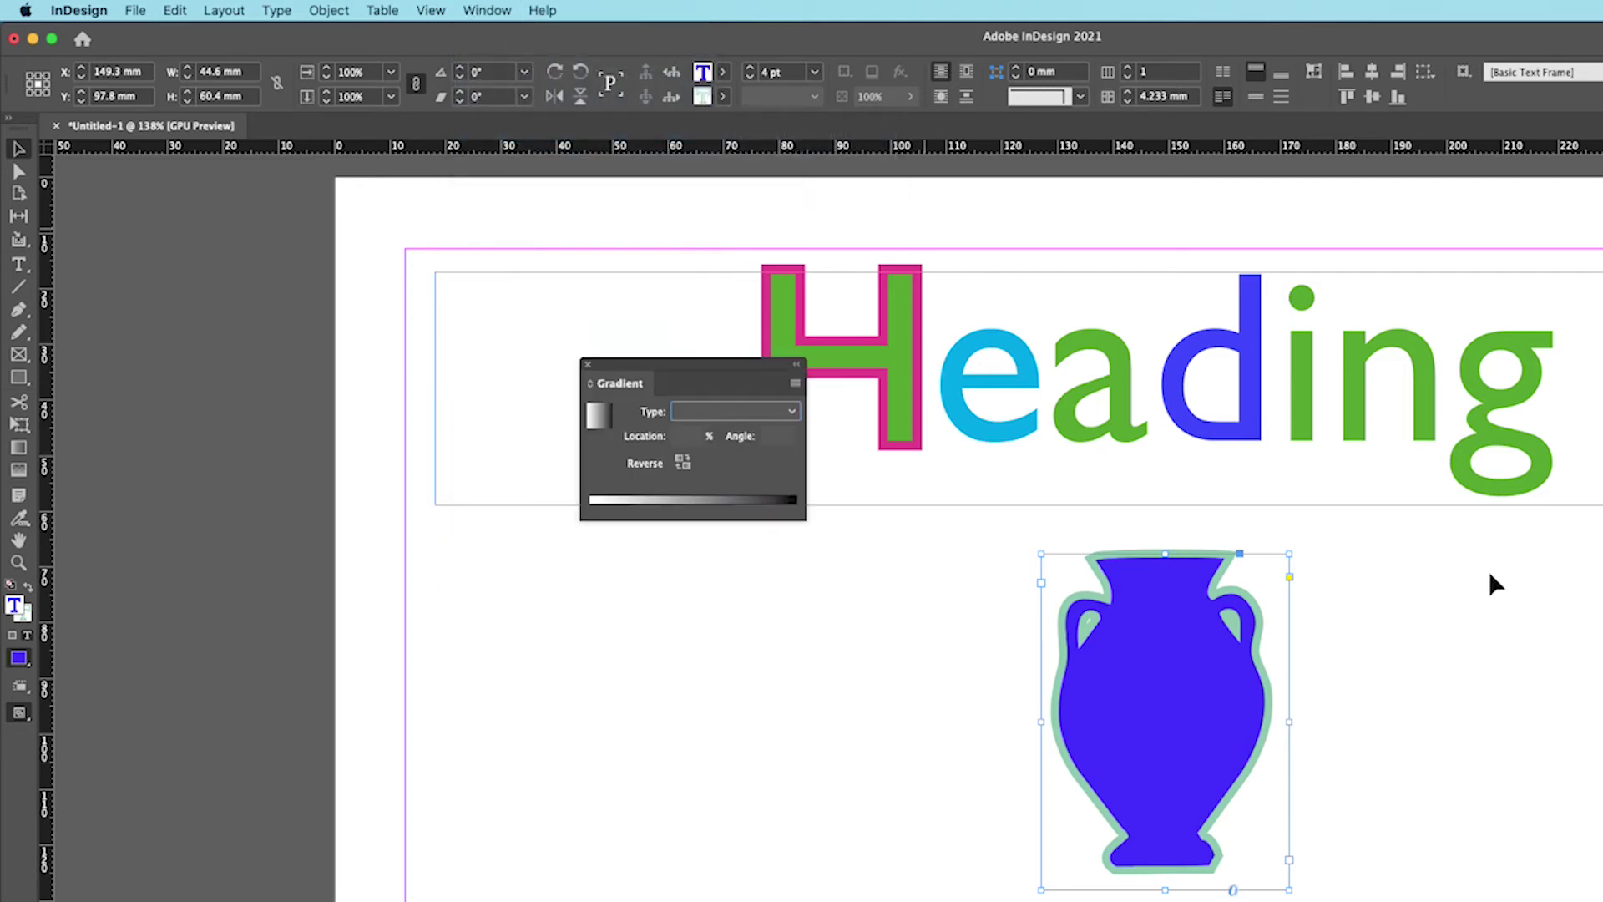
left_click_drag(726, 368, 1599, 698)
left_click_drag(1186, 688, 1140, 668)
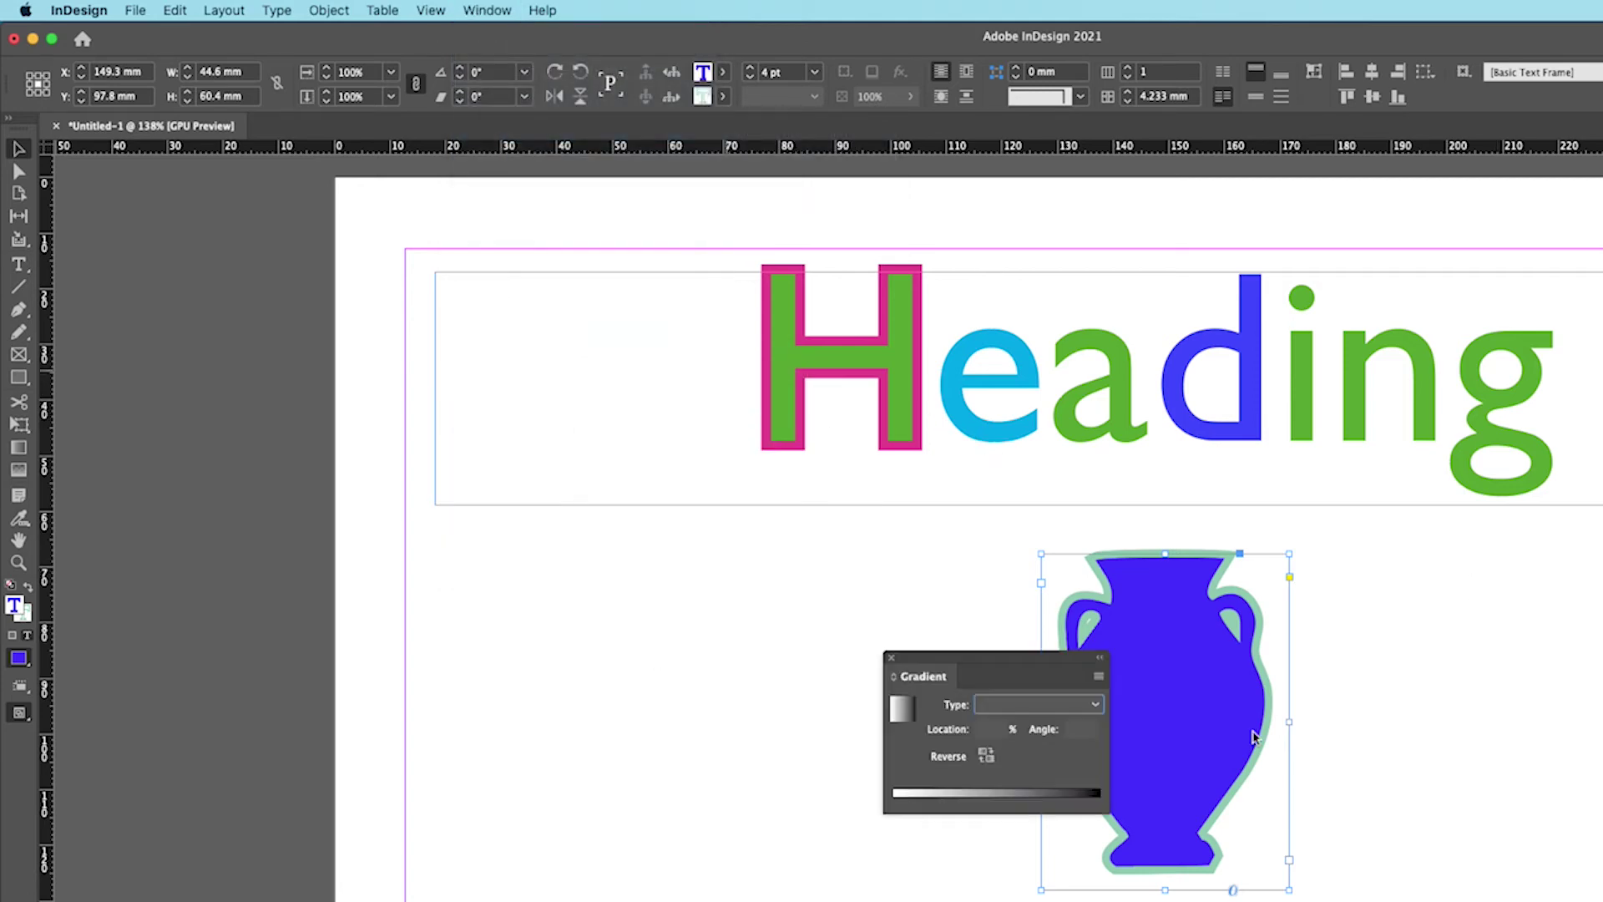
mouse_move(759, 445)
left_mouse_down()
mouse_move(804, 448)
mouse_move(790, 456)
left_mouse_up()
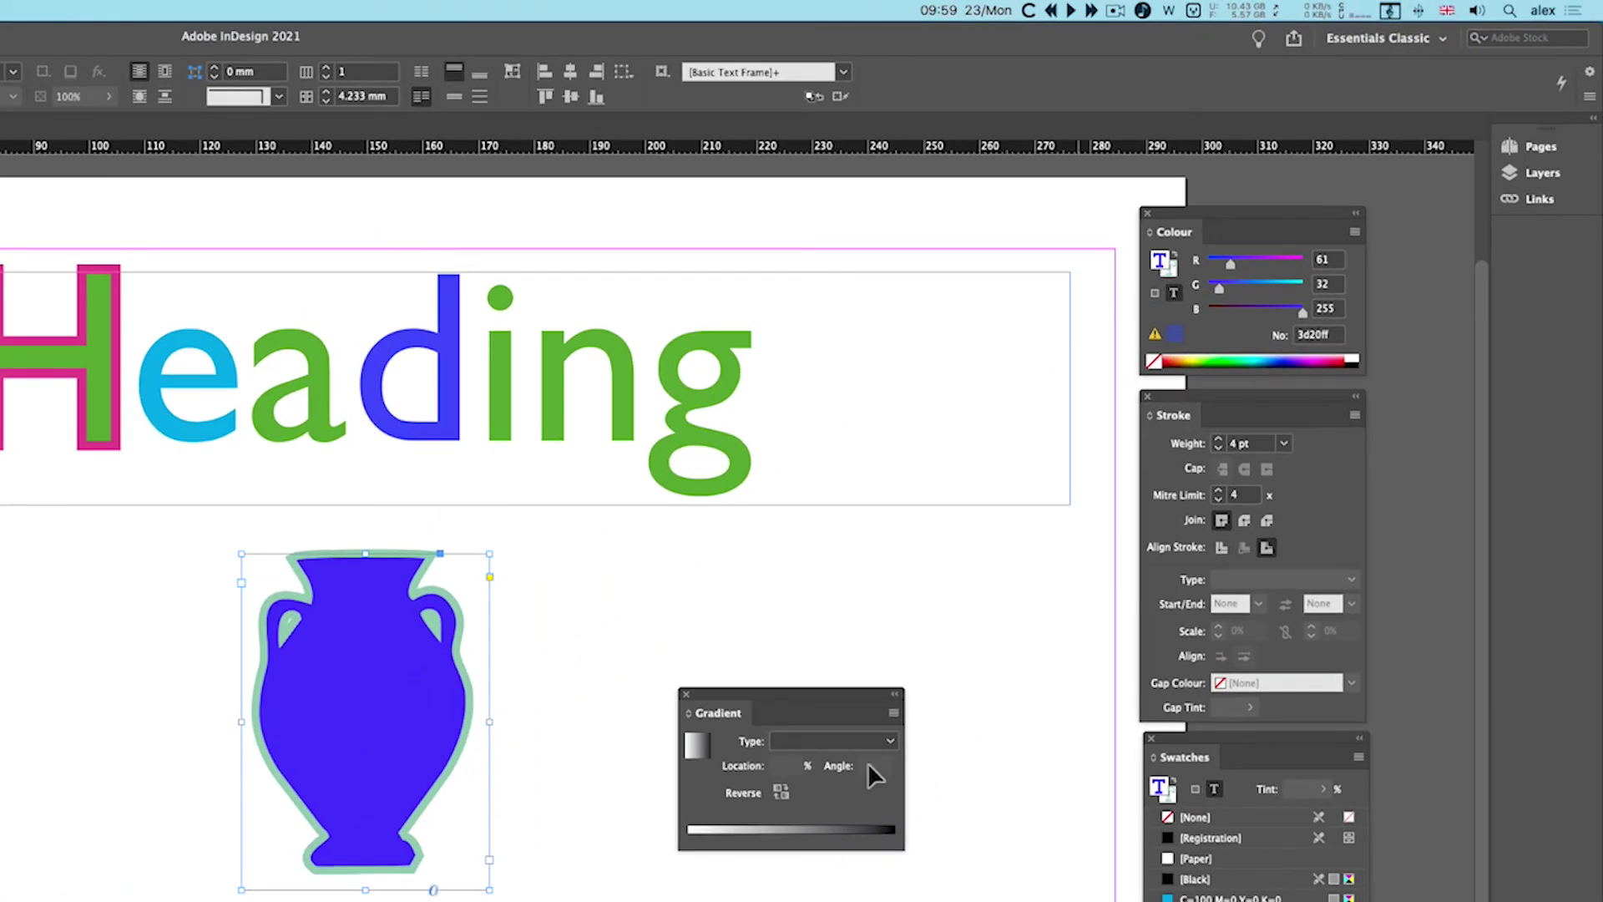
left_click(1104, 494)
left_click(805, 760)
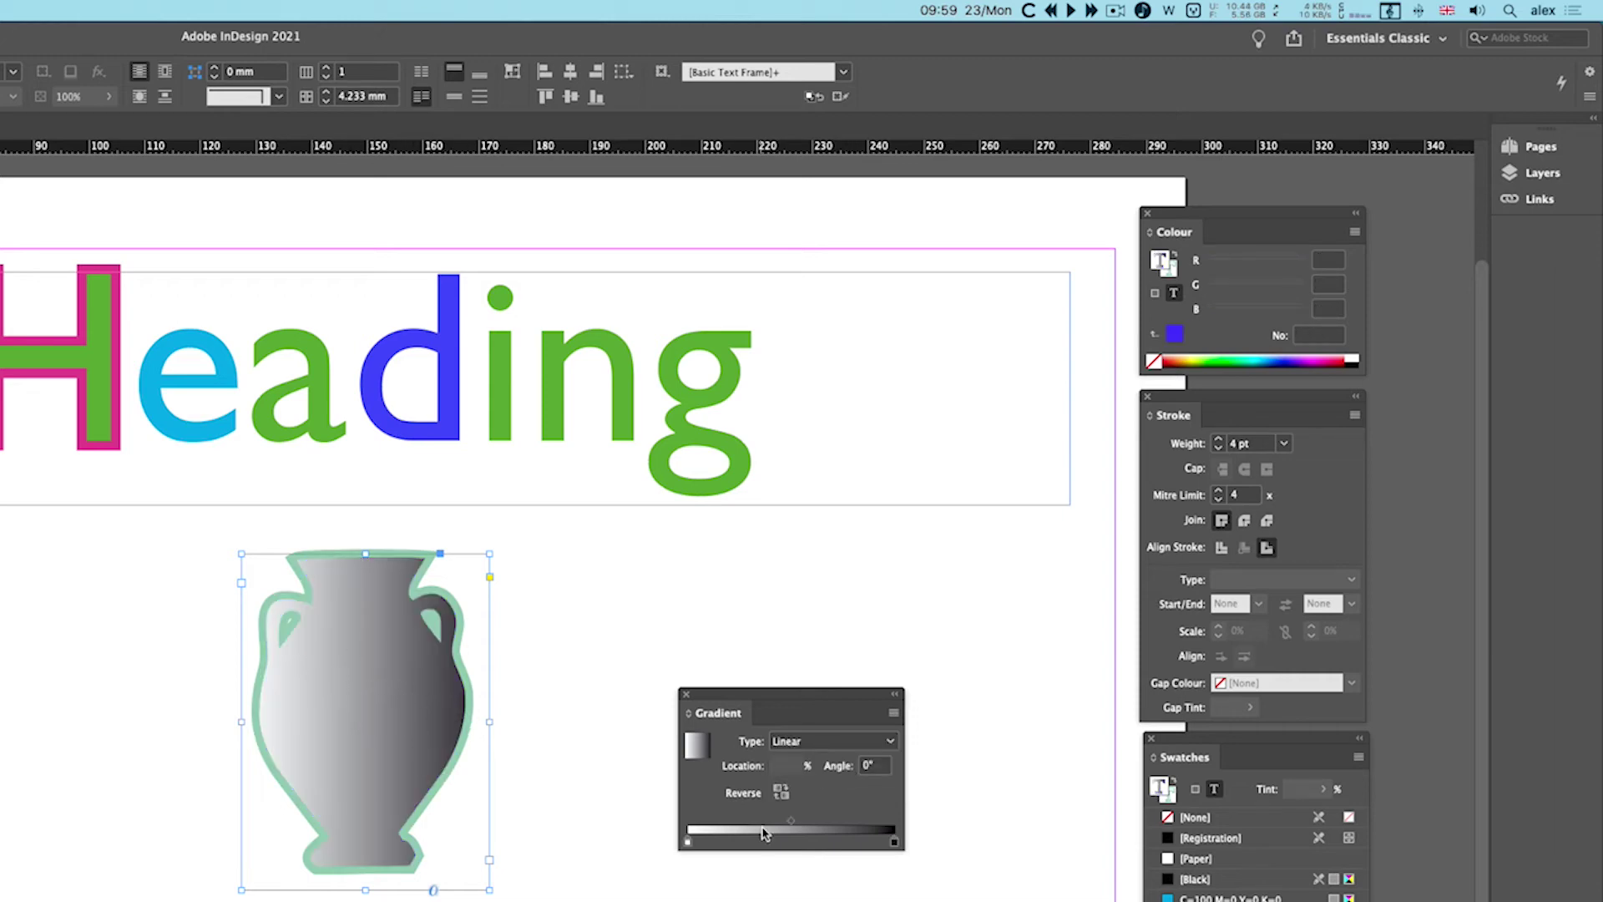
Set the vase gradient to 90° and redraw it vertically, dark at top, light at bottom.
left_click(875, 766)
key("Return")
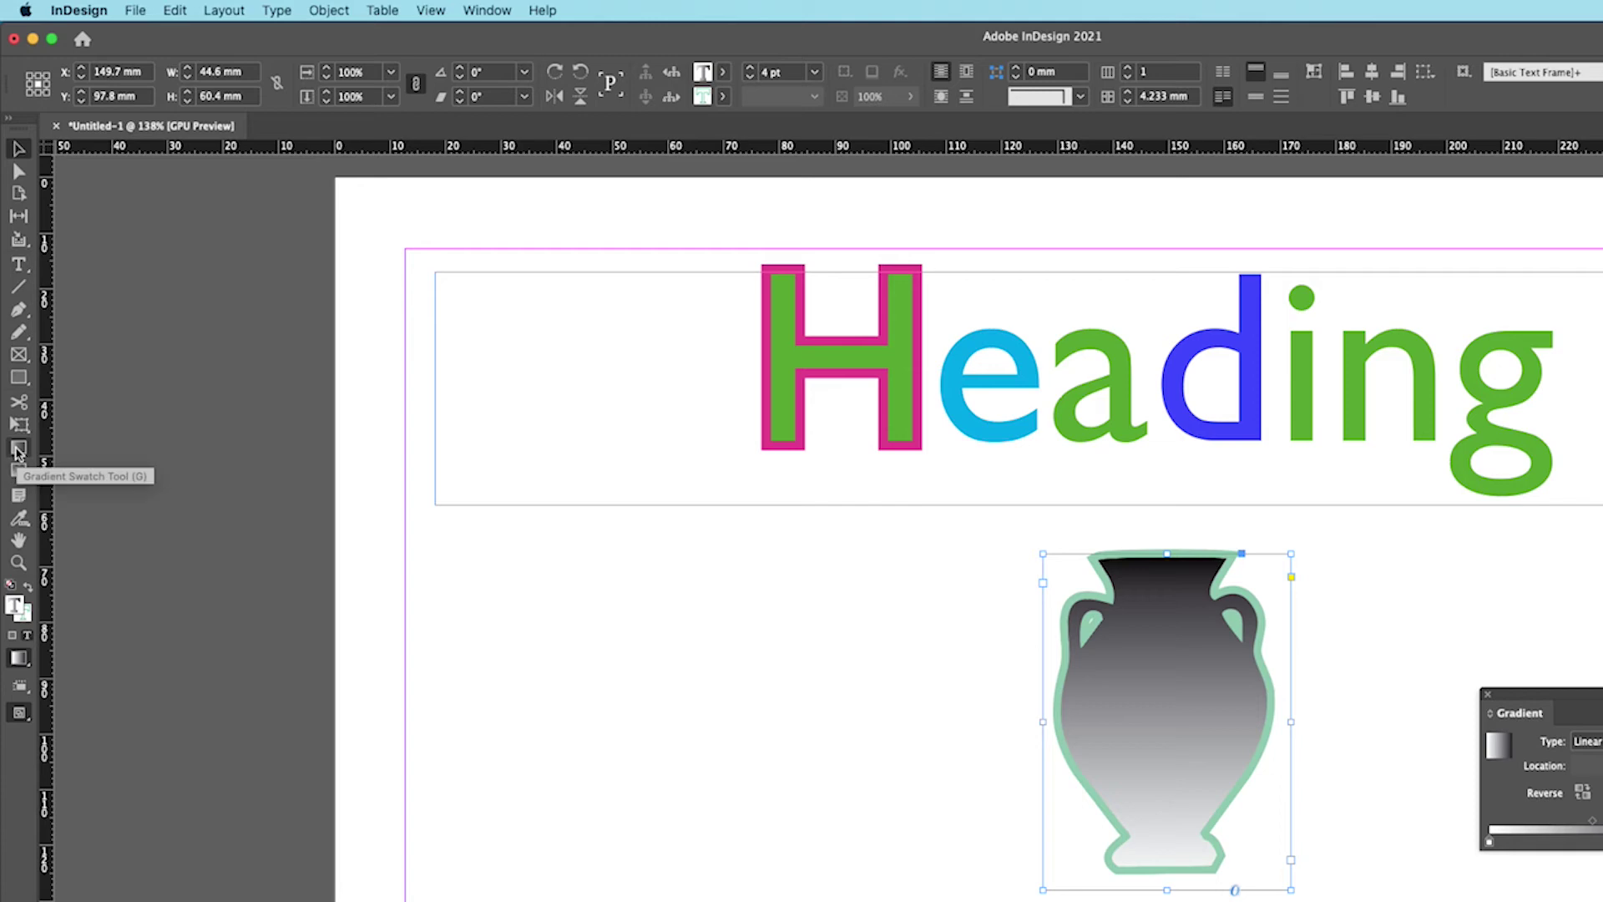
left_click(17, 452)
left_click_drag(1127, 701, 1180, 551)
left_click_drag(1173, 900, 1177, 463)
left_click_drag(1127, 703, 1258, 793)
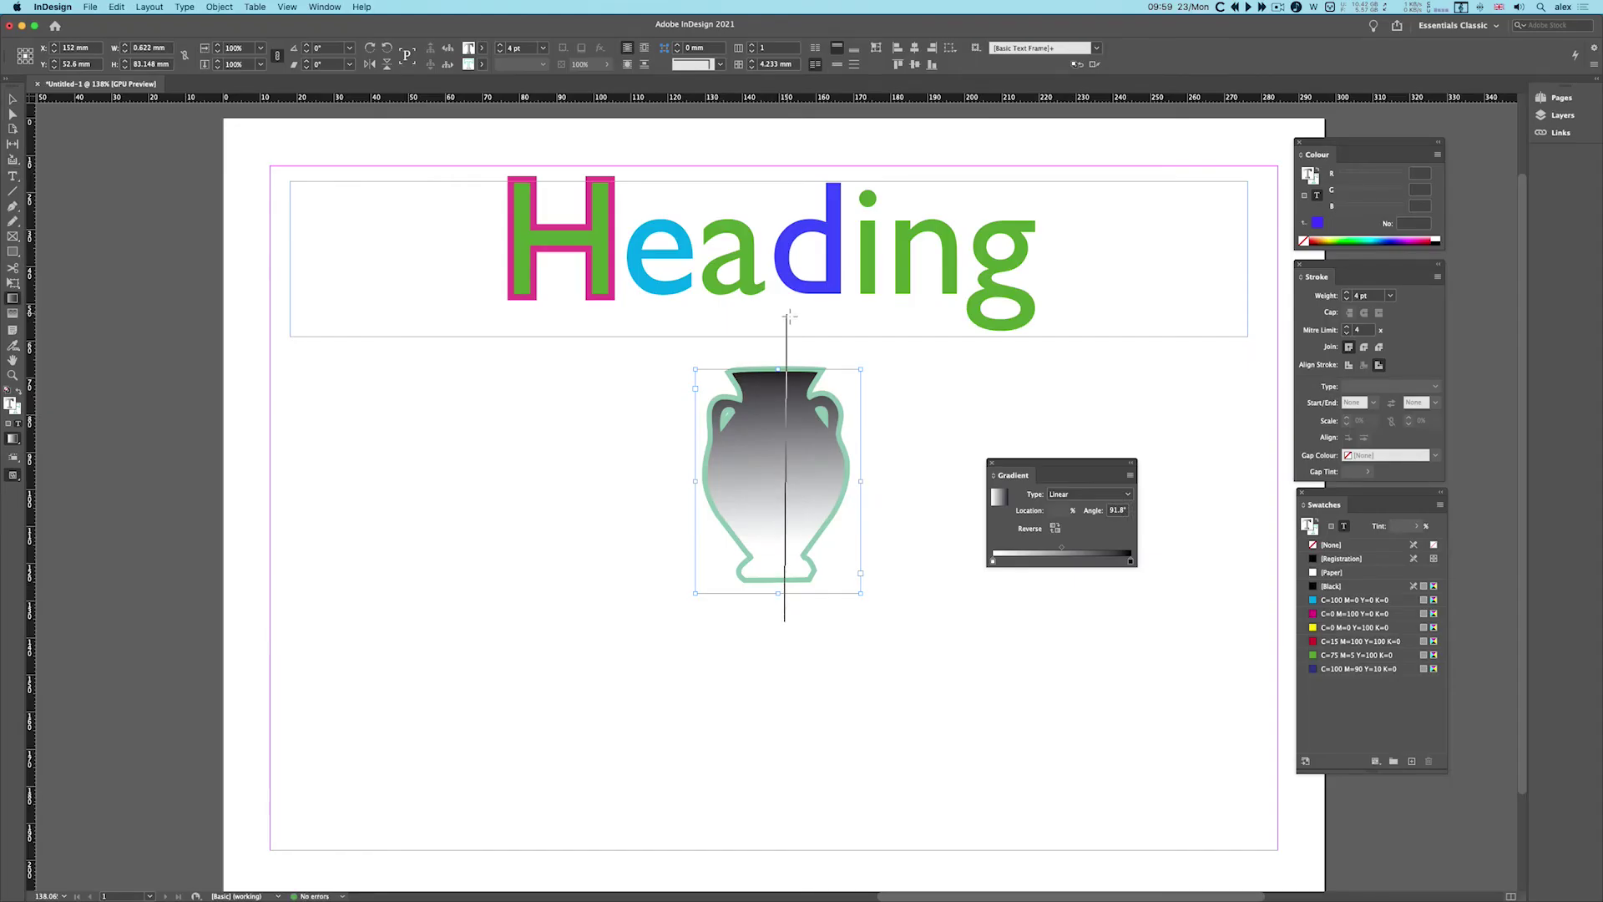
left_click_drag(839, 529, 838, 529)
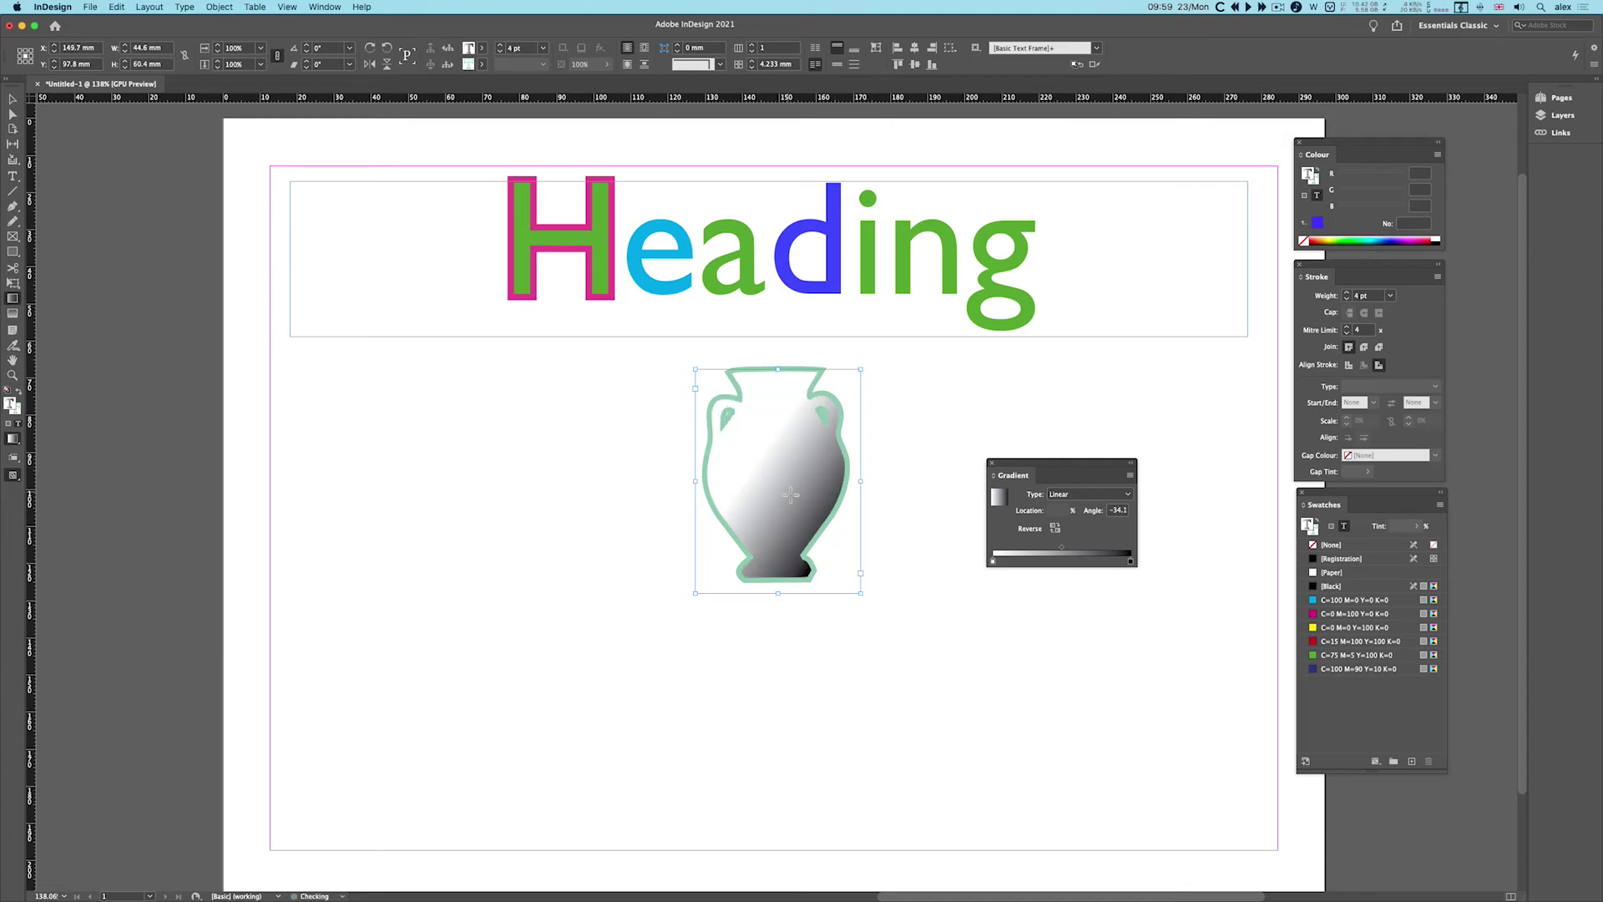
left_click_drag(792, 626, 798, 374)
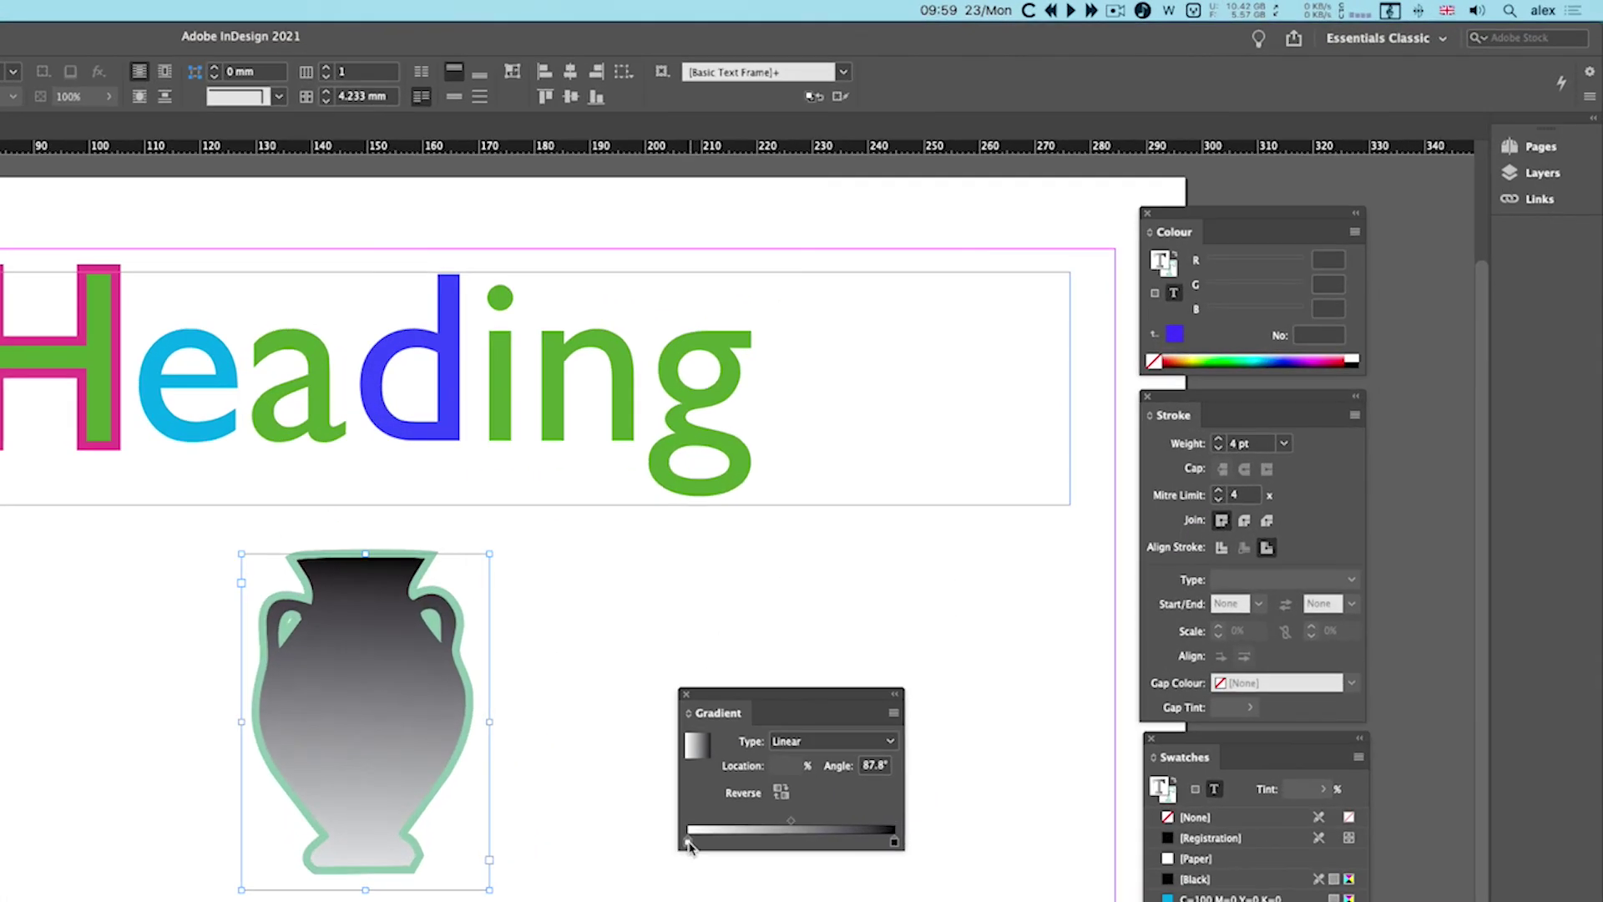
Colour the gradient stops light cyan and RGB blue 0057df.
left_click(993, 561)
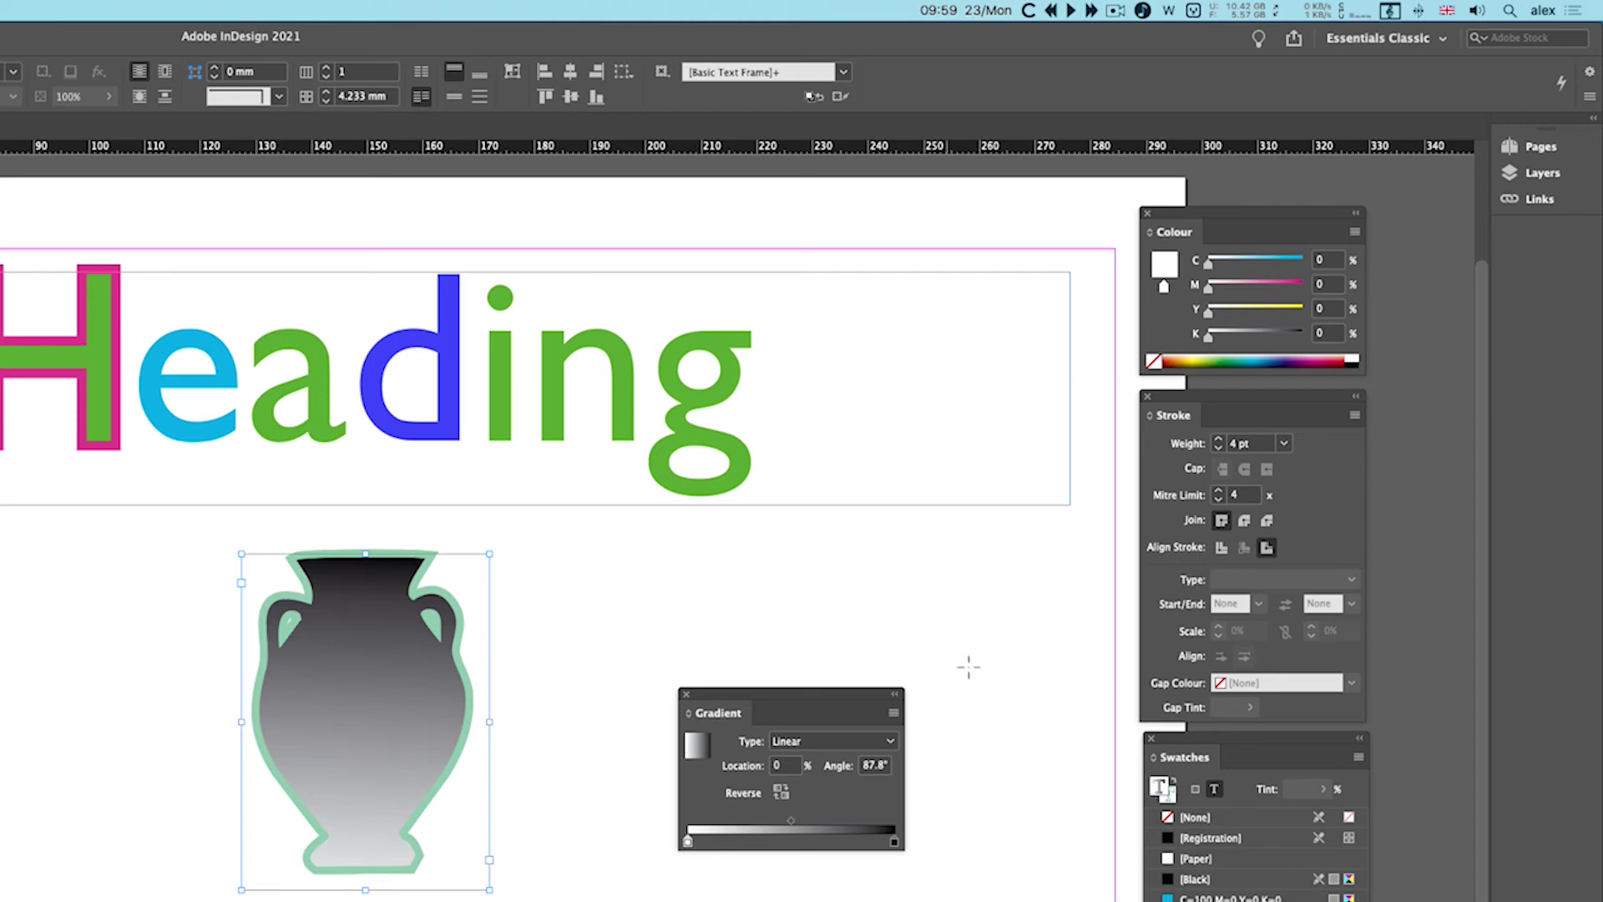
left_click(1261, 357)
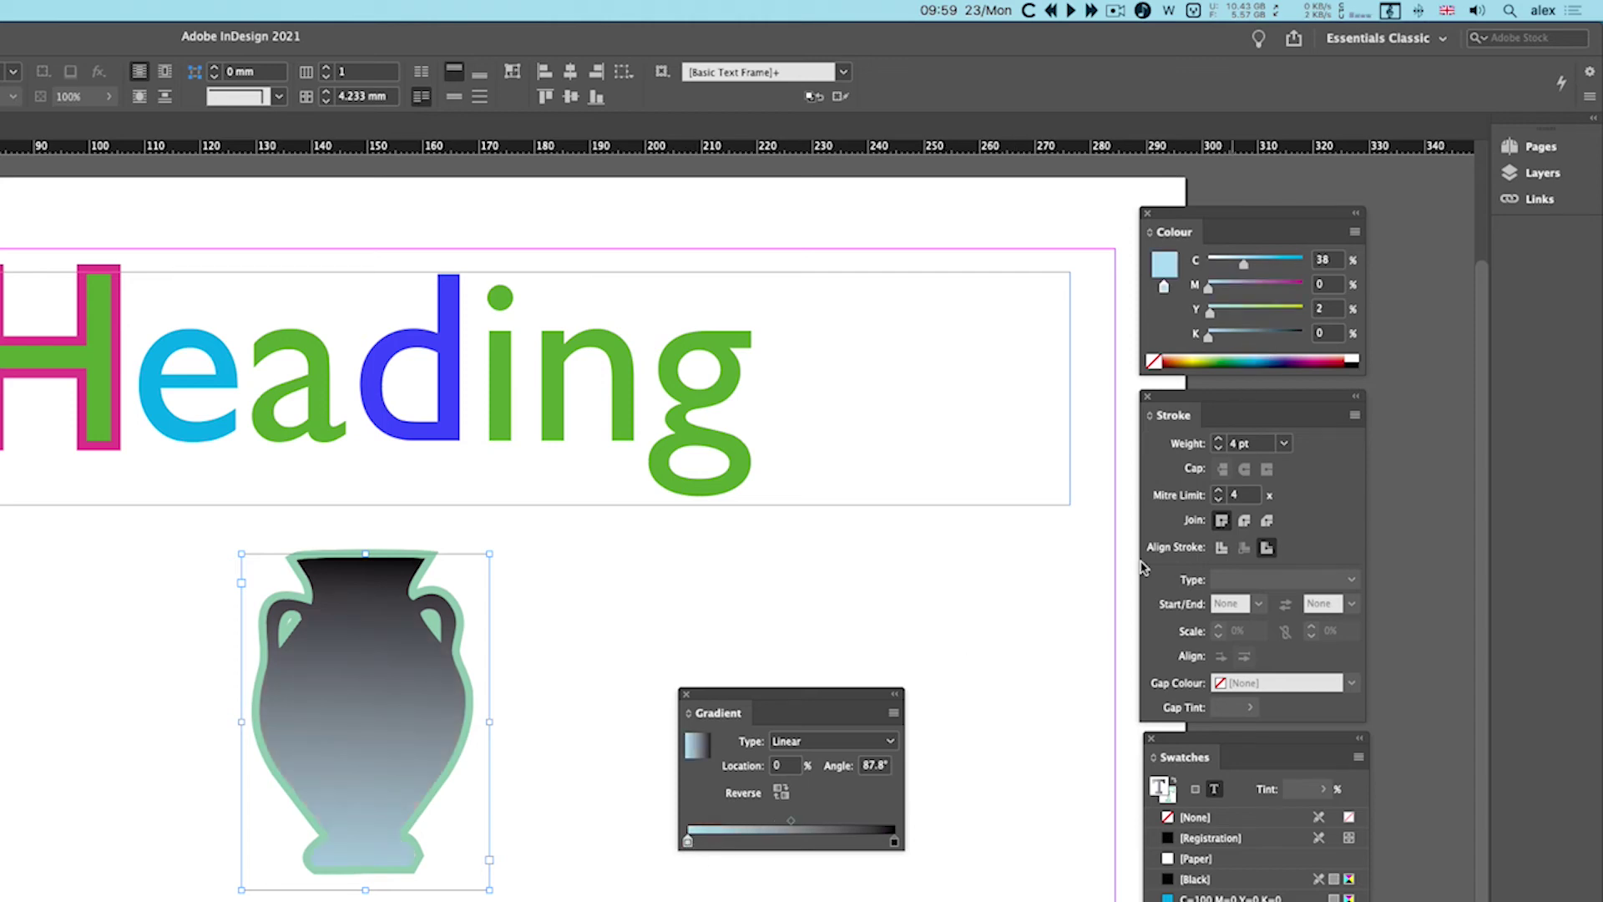
left_click(893, 841)
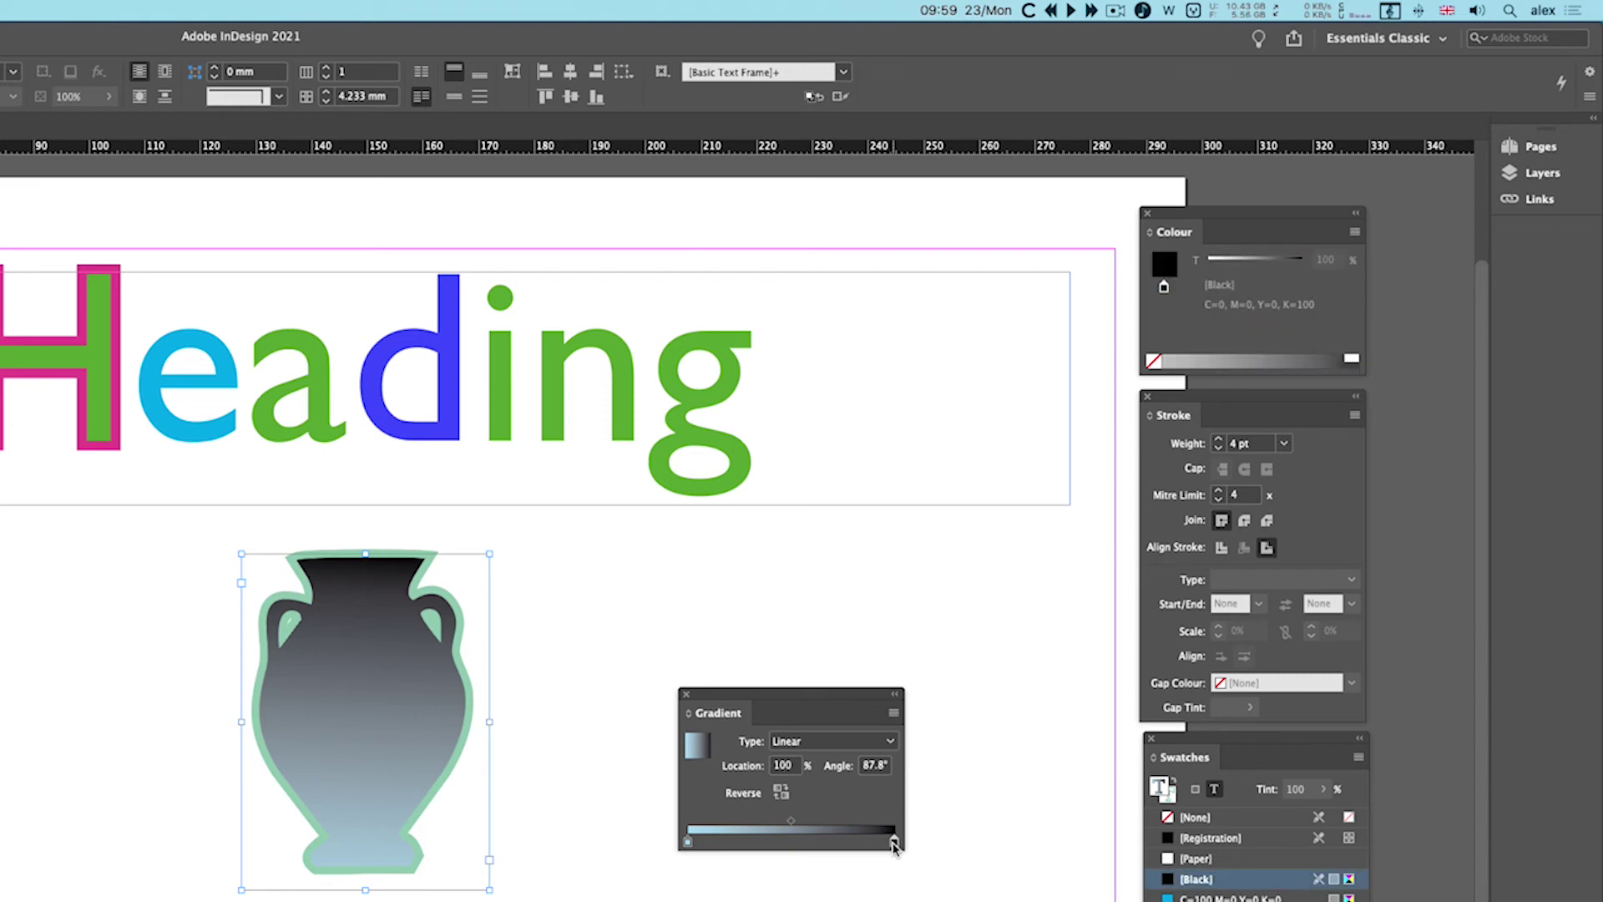
left_click(1354, 231)
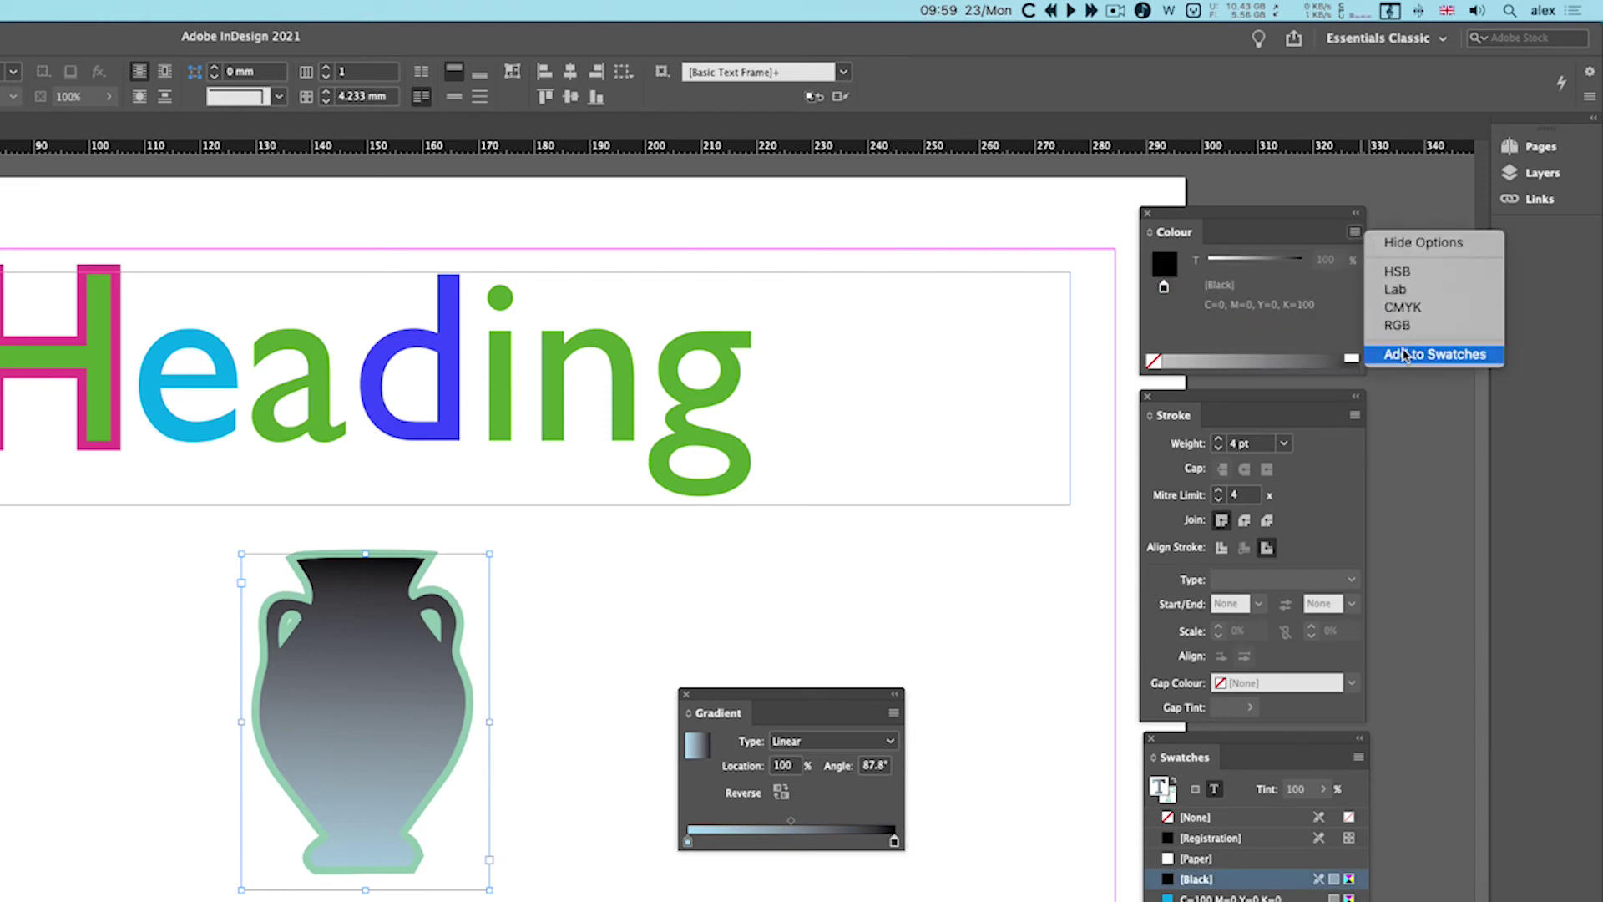
left_click(1398, 324)
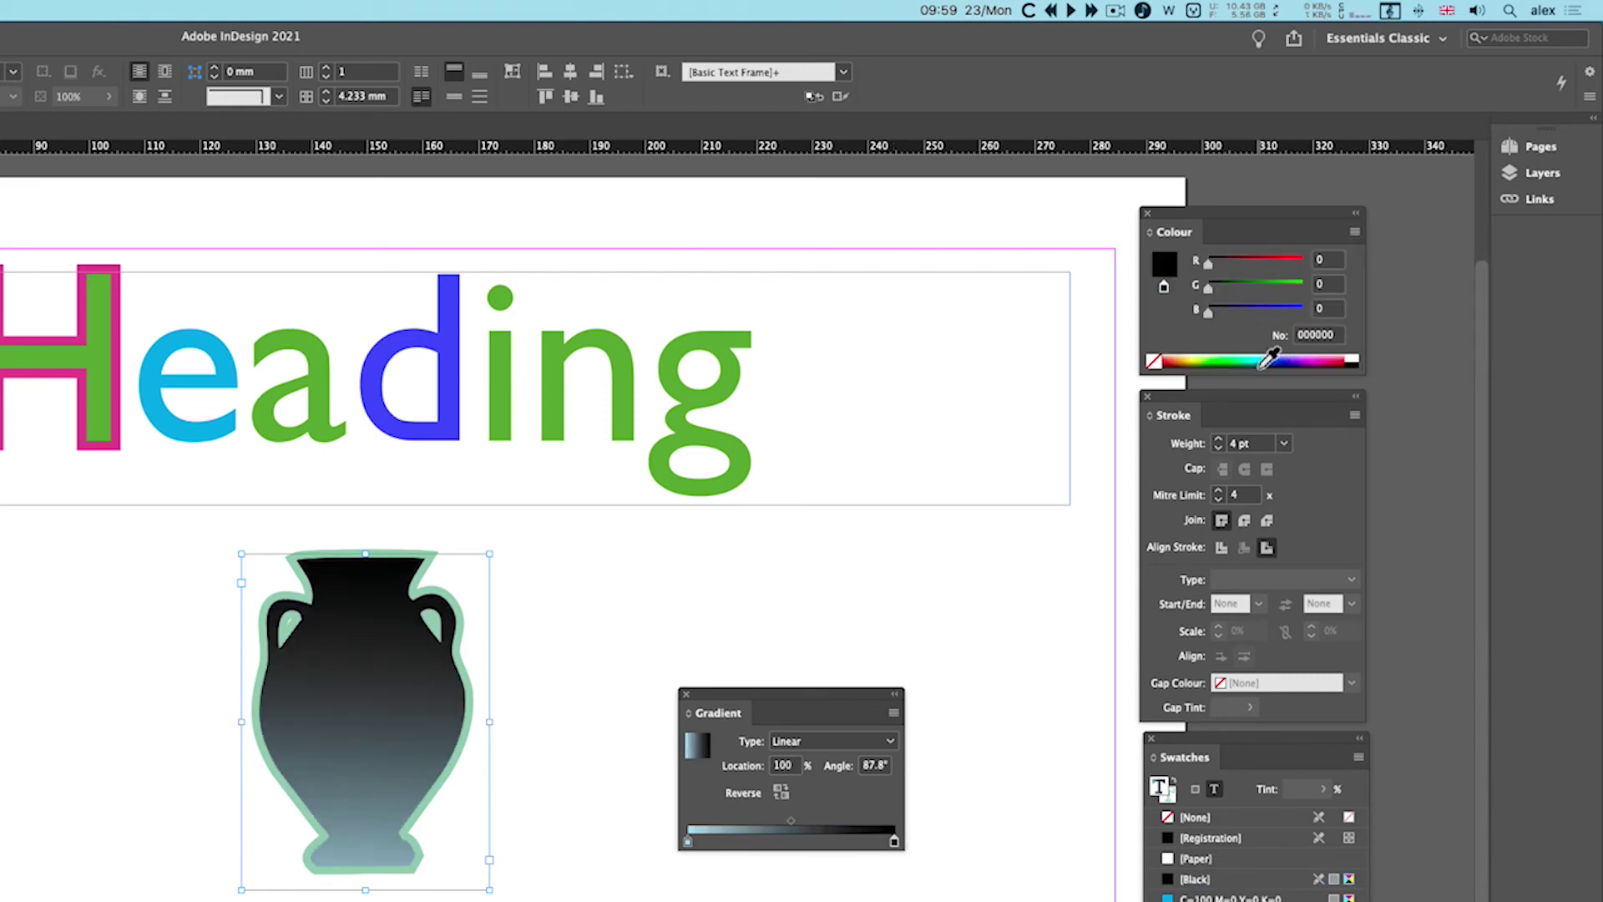
left_click_drag(1264, 359, 1284, 359)
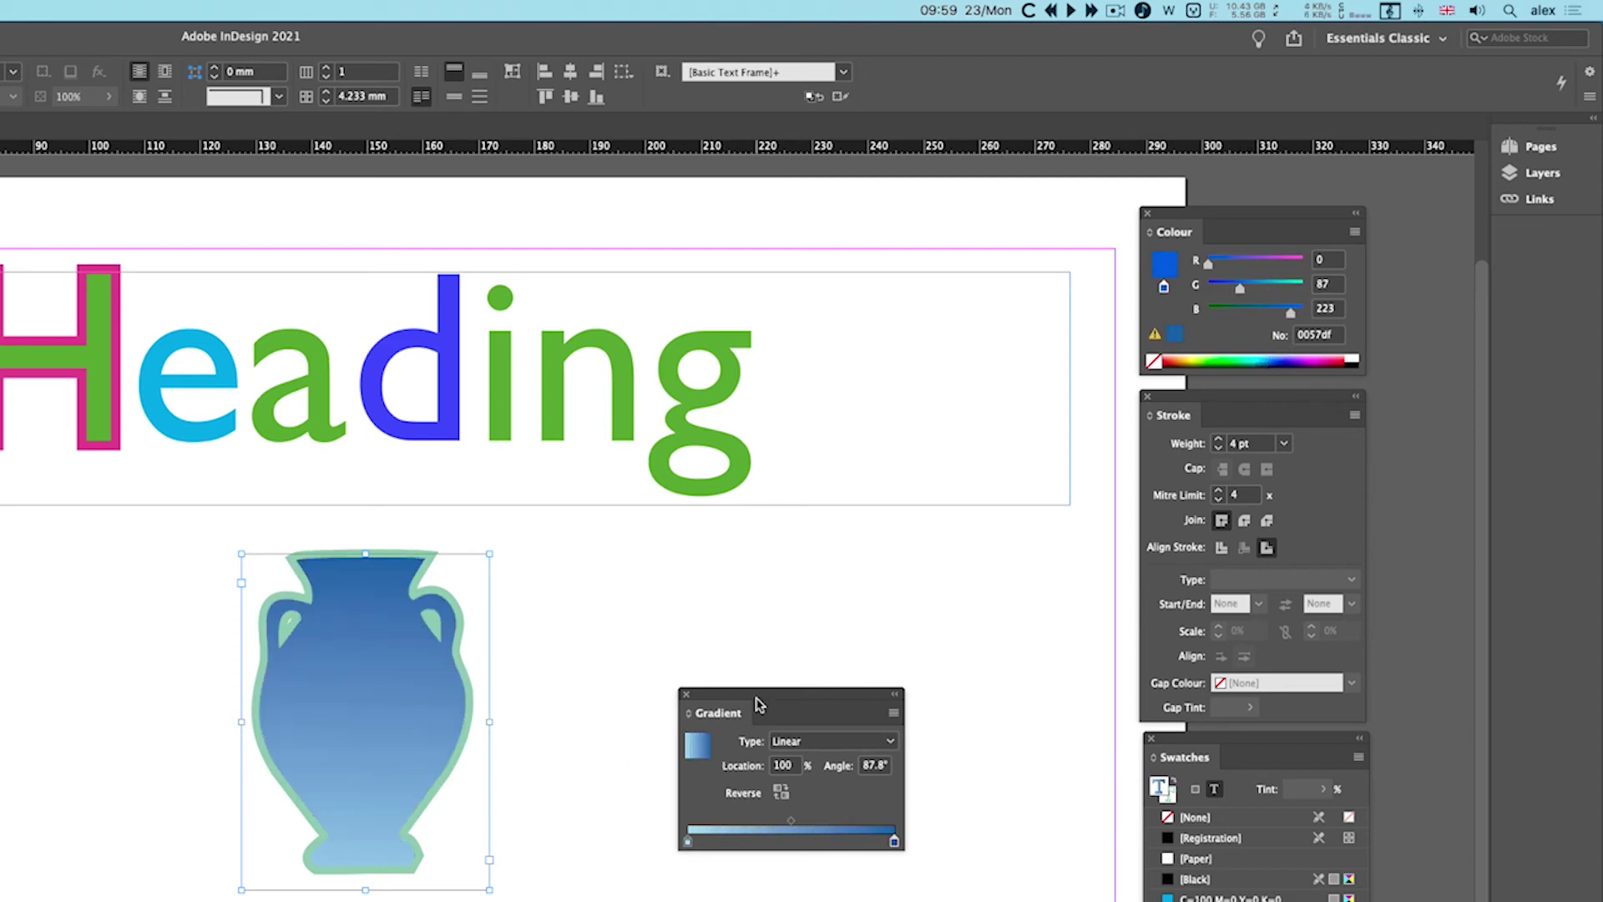
Set the vase gradient angle to -90°.
left_click_drag(758, 704, 651, 644)
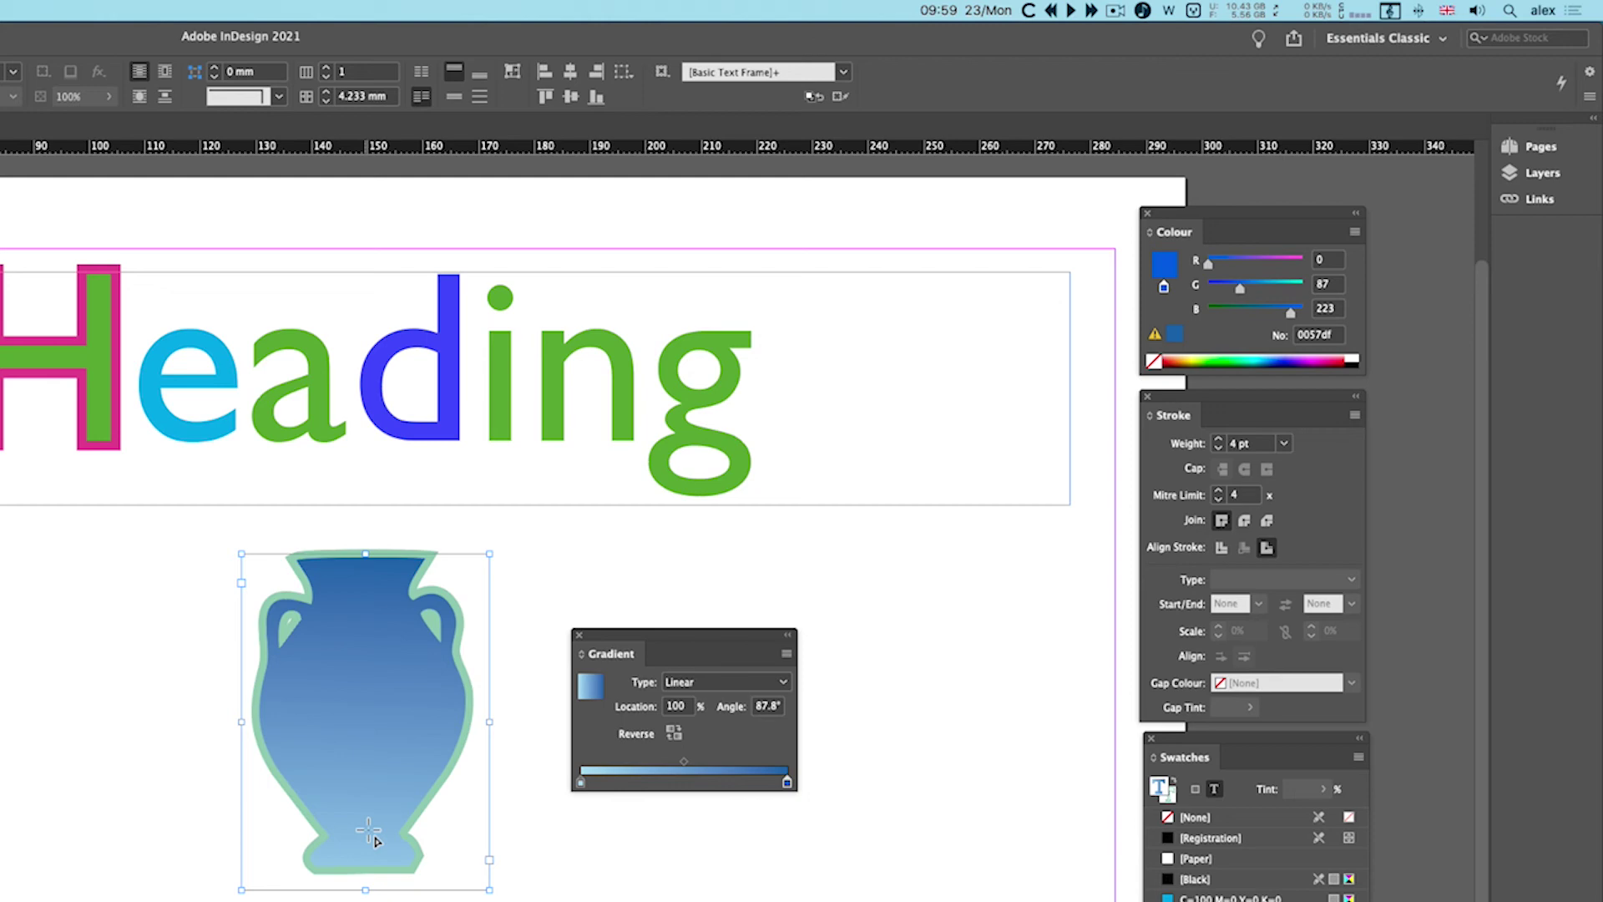
left_click(779, 708)
type("-90")
key("Return")
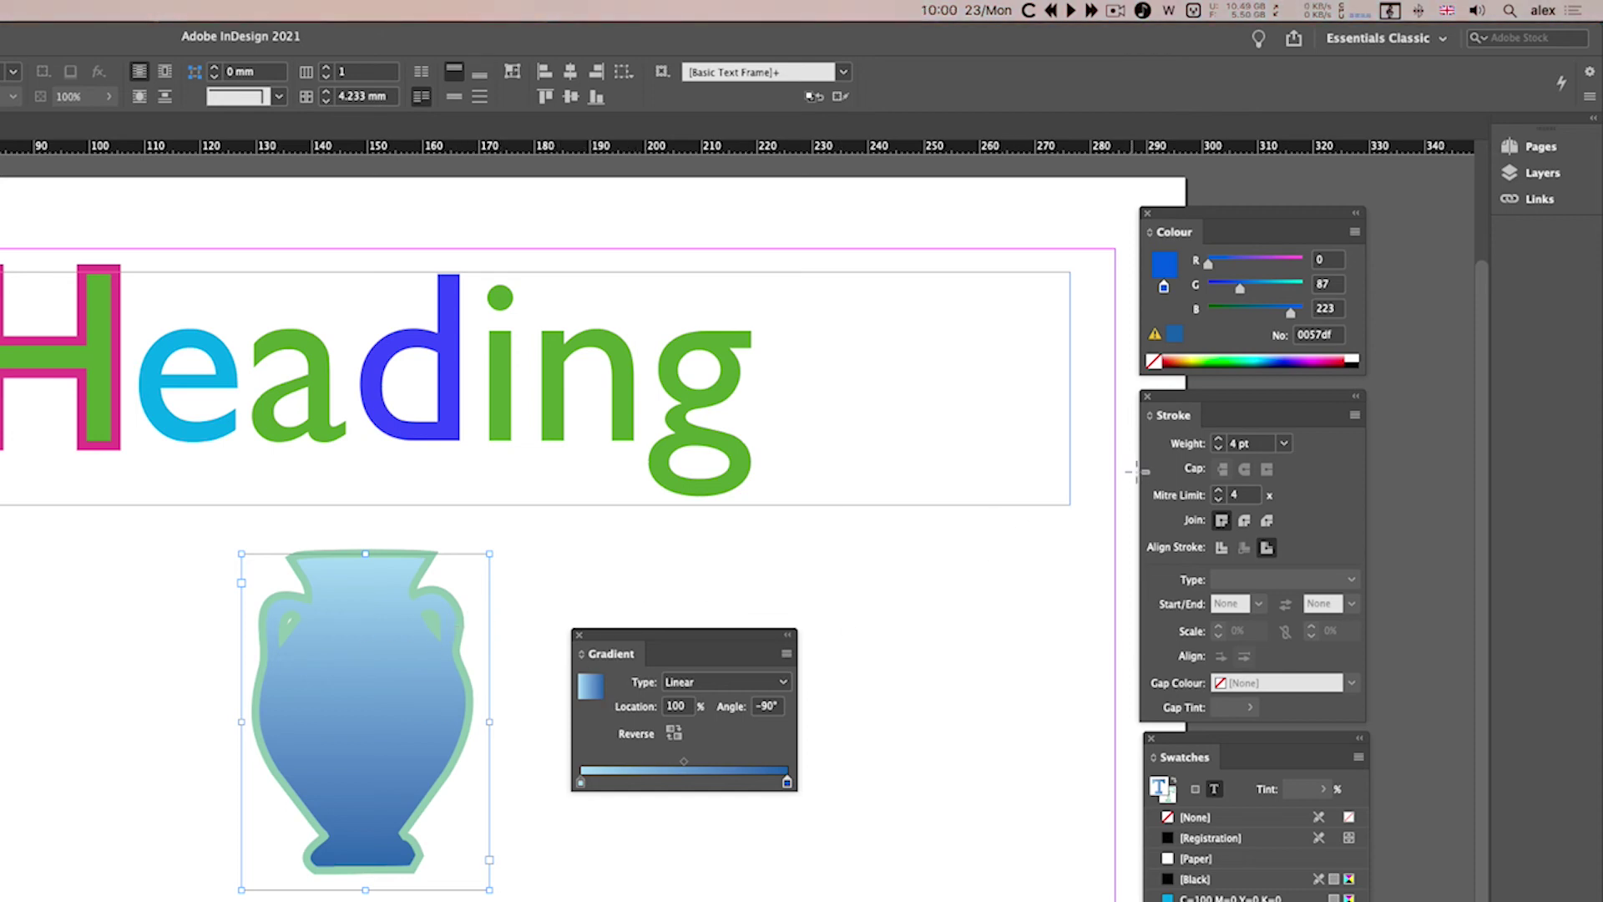
Increase the vase outline's stroke weight to 8 pt.
left_click(1219, 440)
left_click(1219, 440)
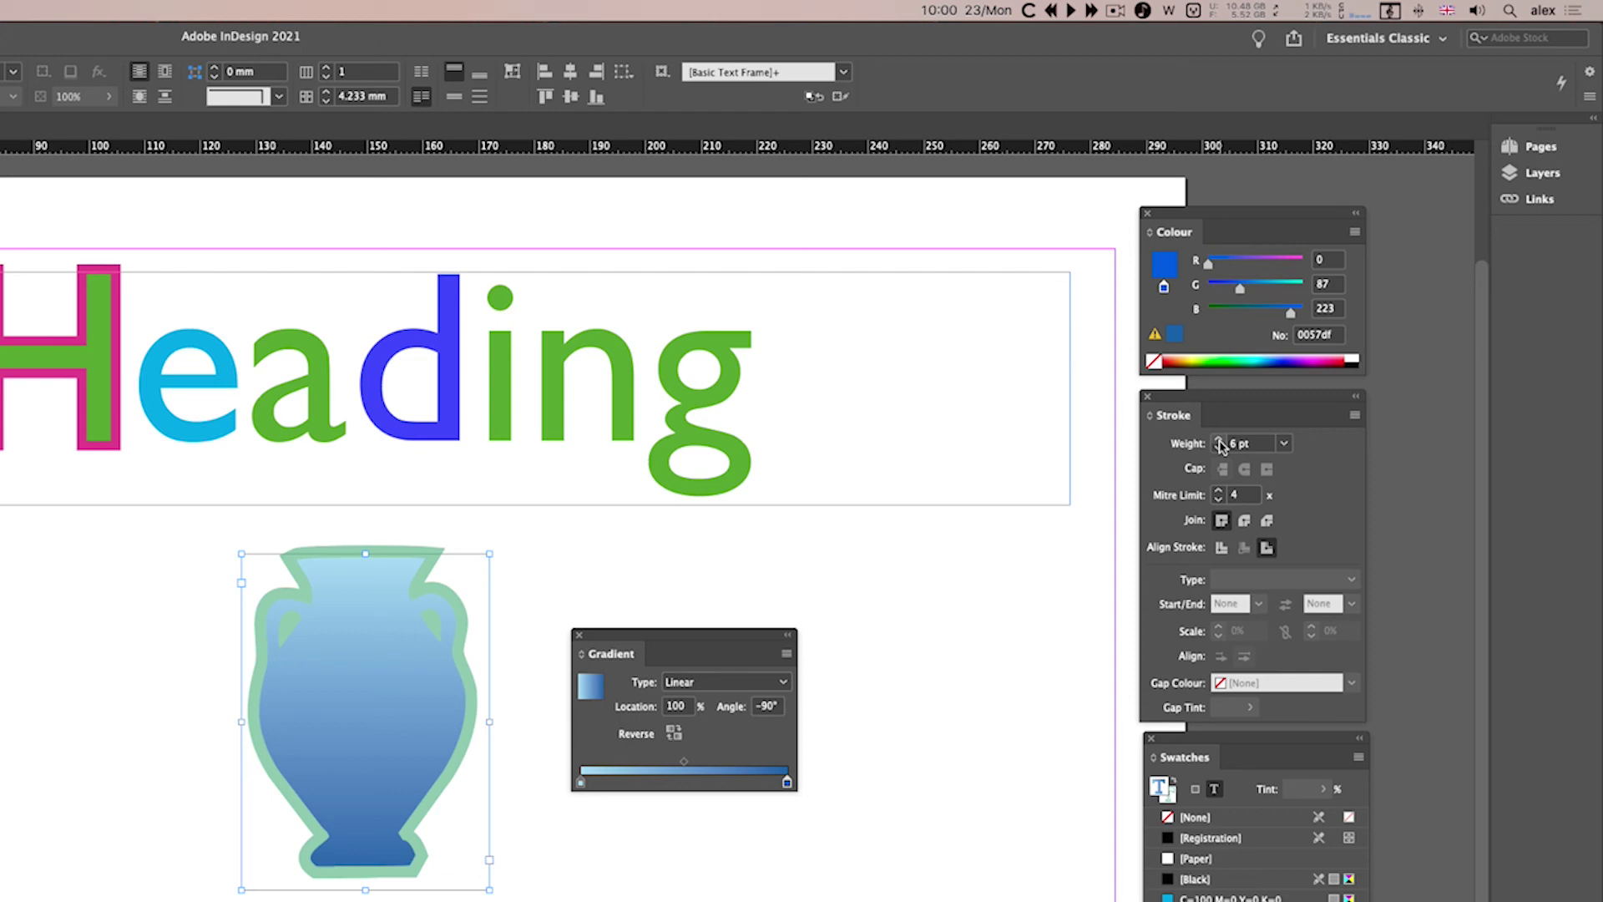
left_click(1218, 440)
left_click(1219, 440)
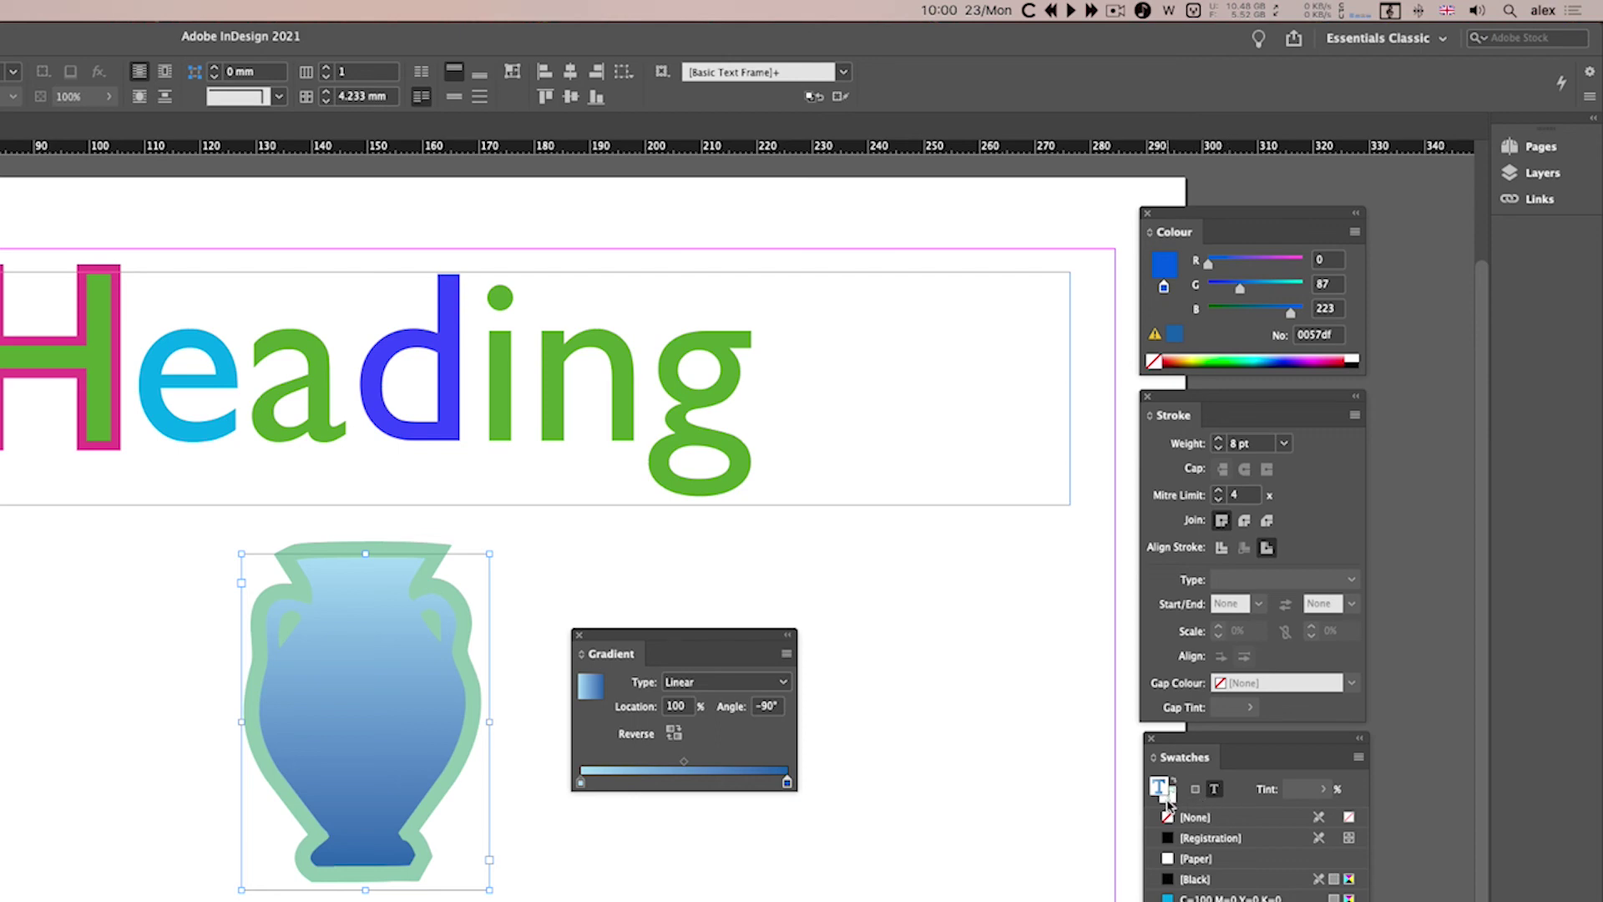
Apply a light-blue-to-green gradient to the vase outline stroke at a 90° angle.
left_click(1168, 800)
key("period")
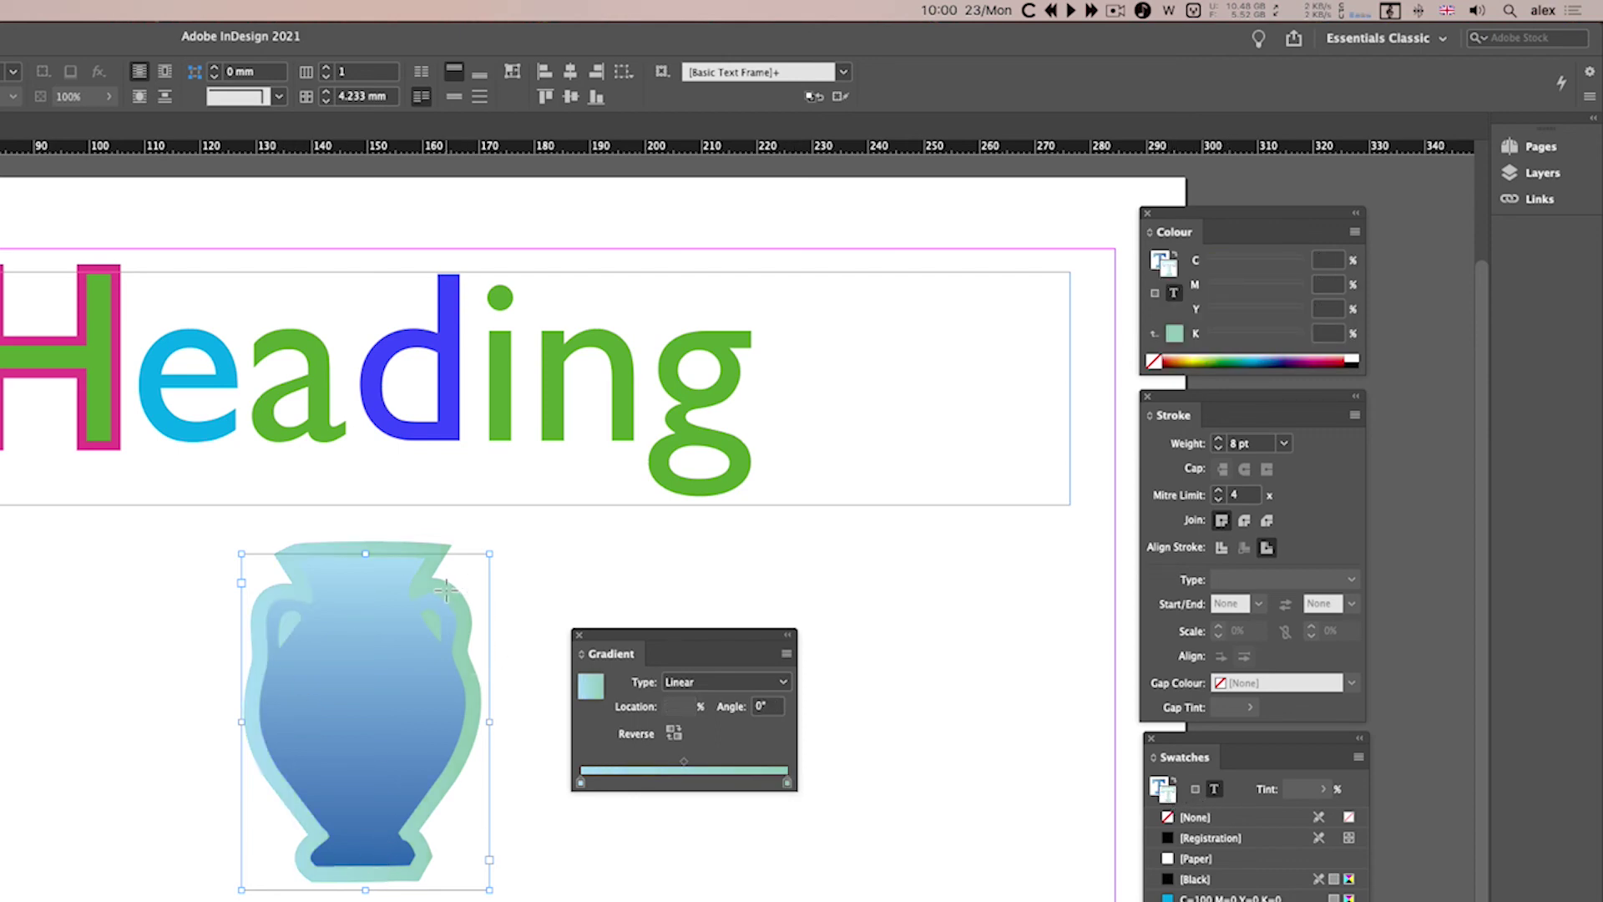
left_click(764, 706)
type("90")
key("Return")
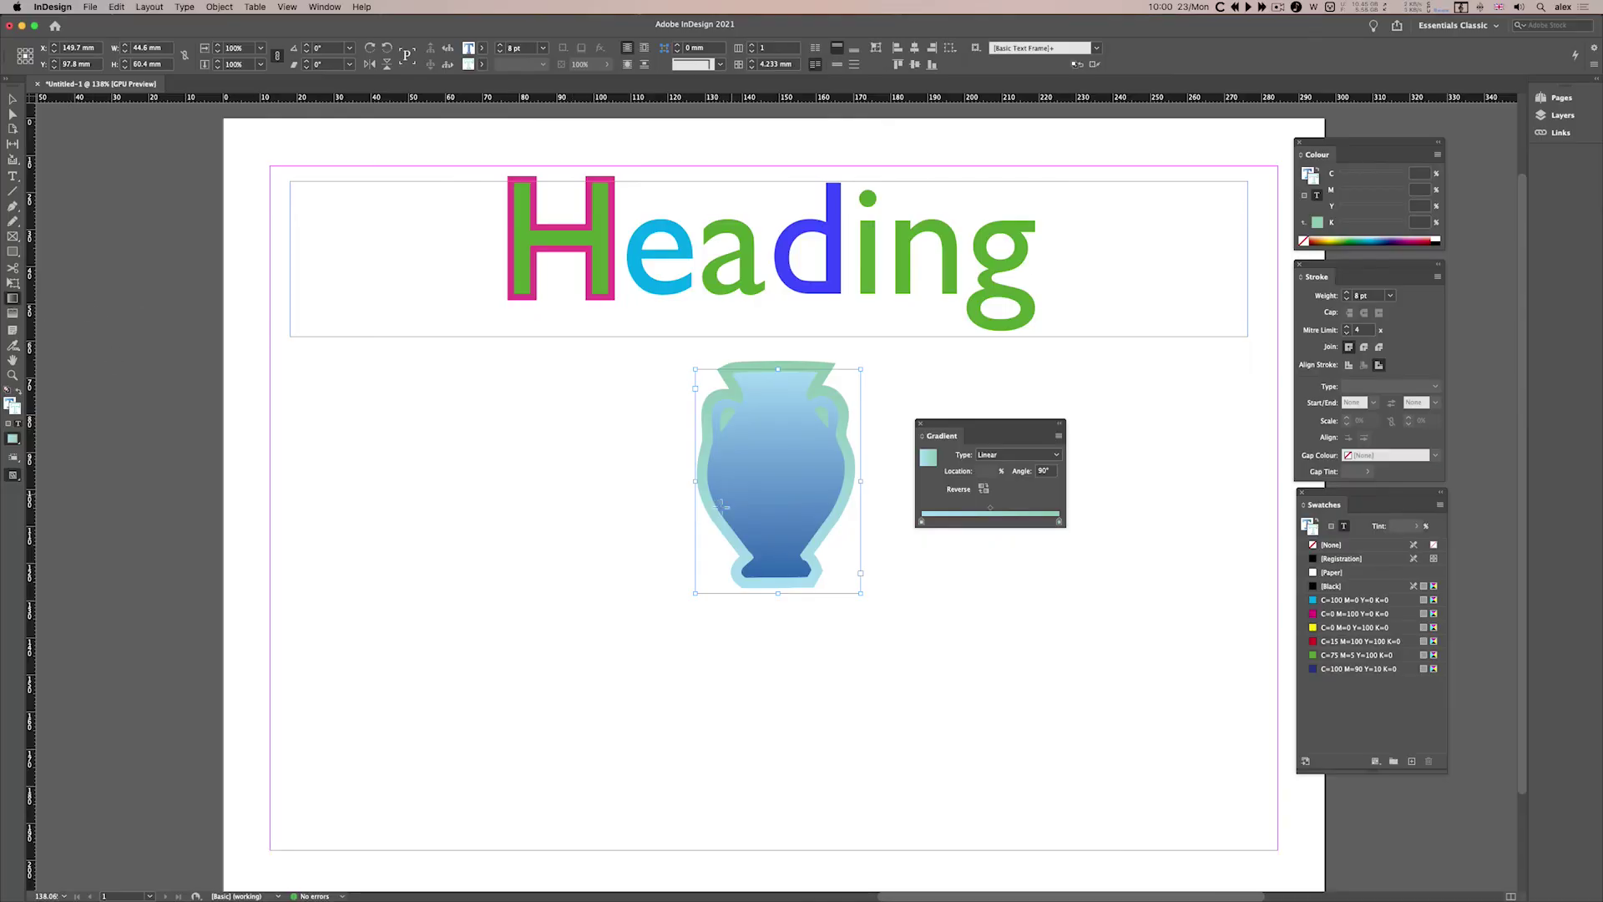
Drag the outline gradient from below the vase upward, angling it to roughly -100°.
left_click_drag(668, 530, 800, 465)
left_click_drag(790, 396, 786, 453)
left_click_drag(795, 610, 791, 491)
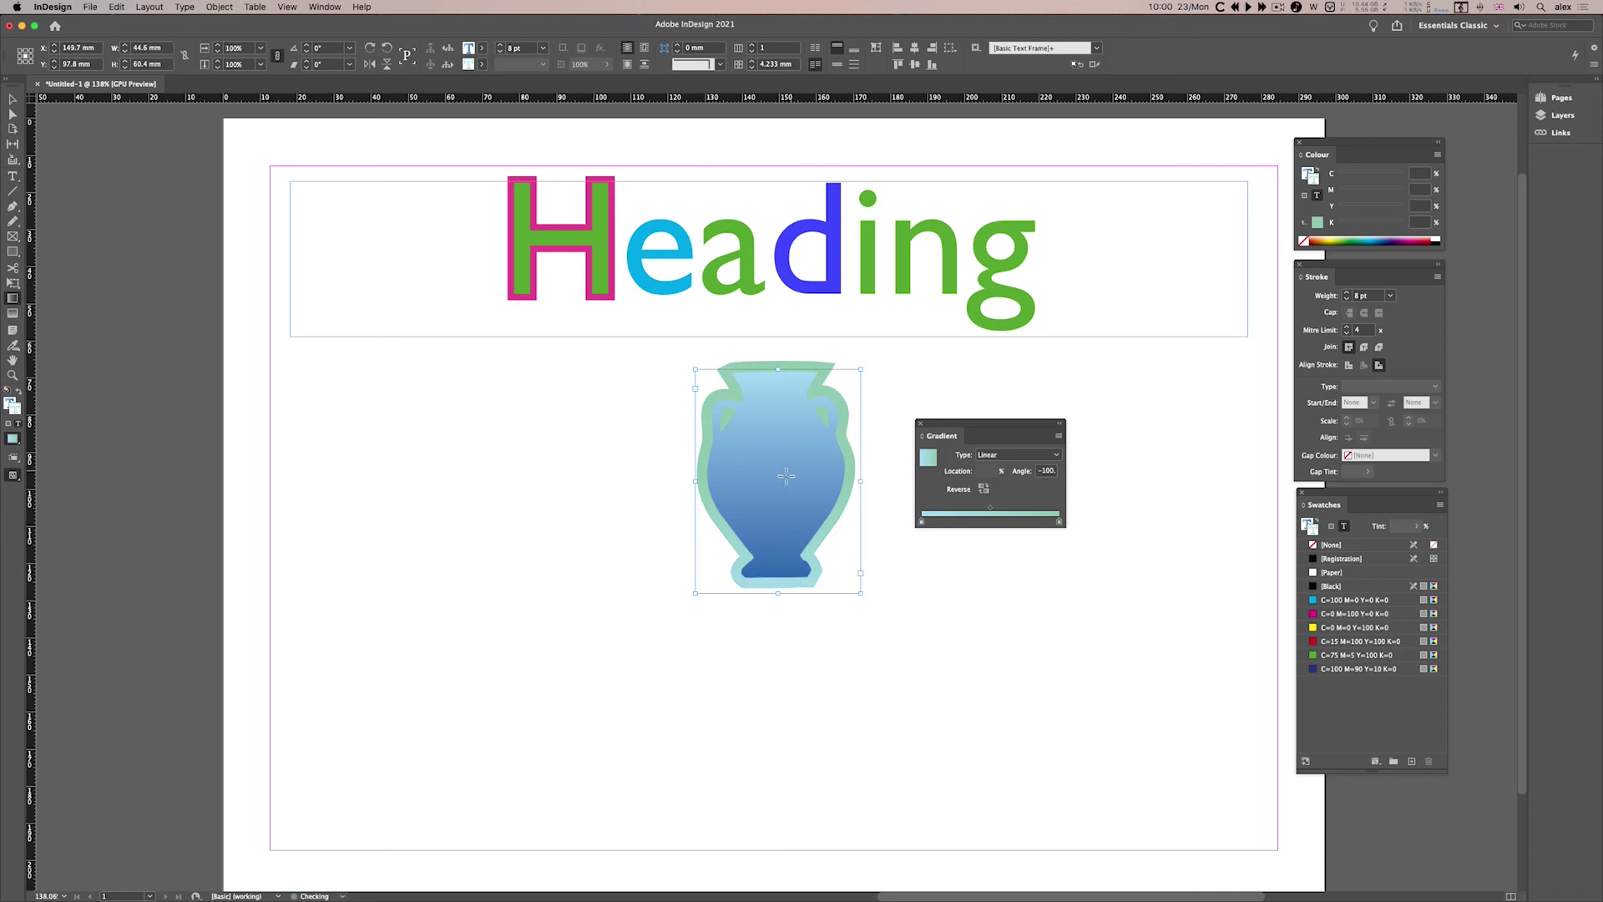